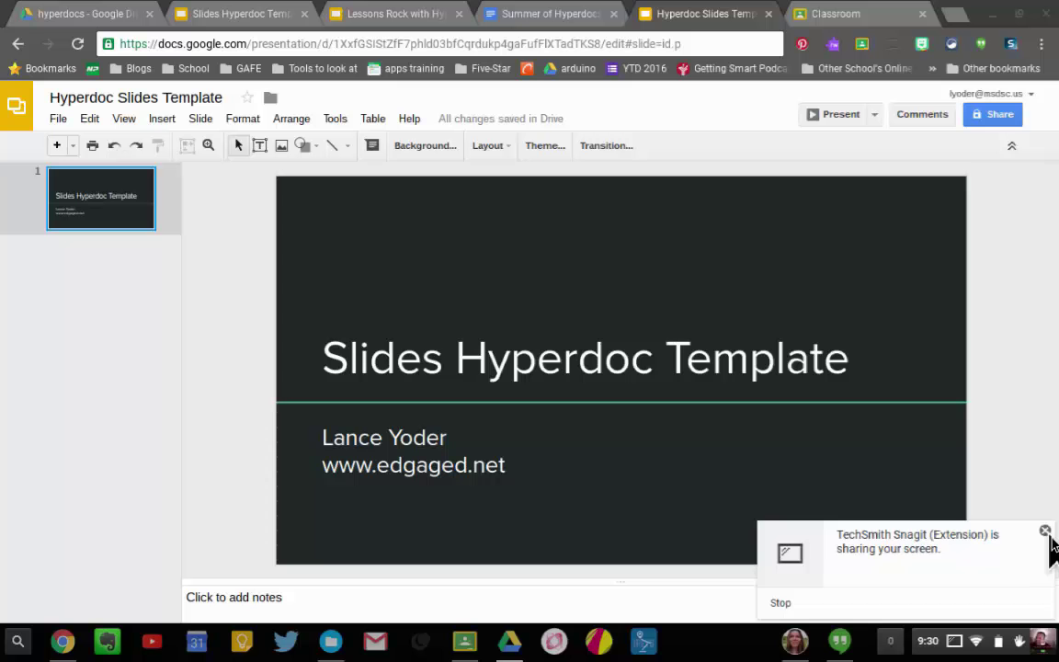
- Dismiss the screen-sharing notification and add a new title-and-body slide after the title slide
click(1047, 535)
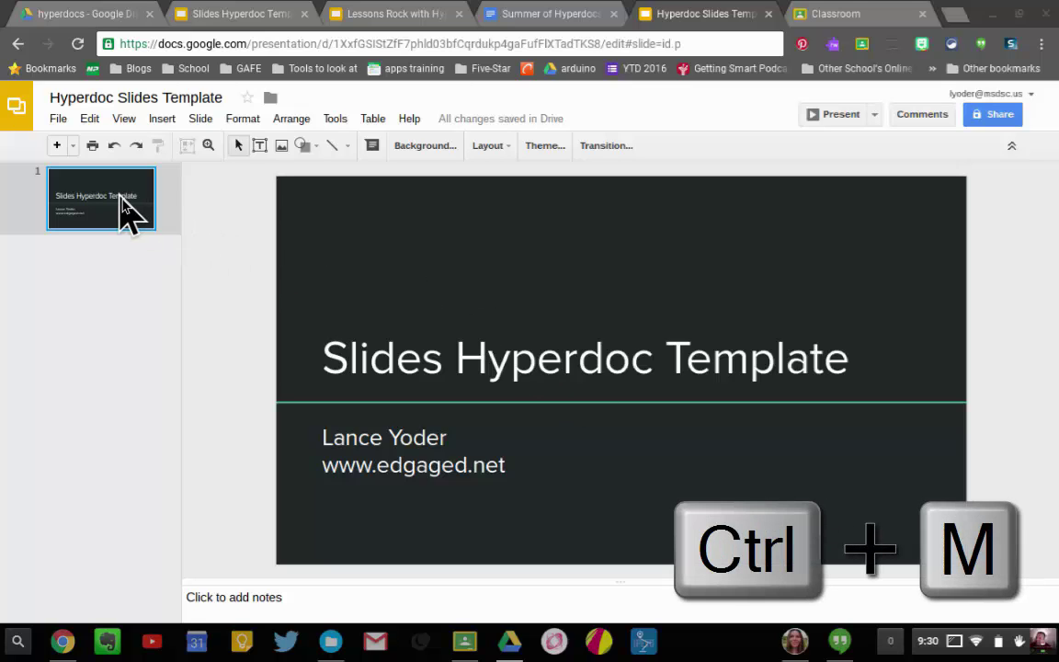
key(ctrl+m)
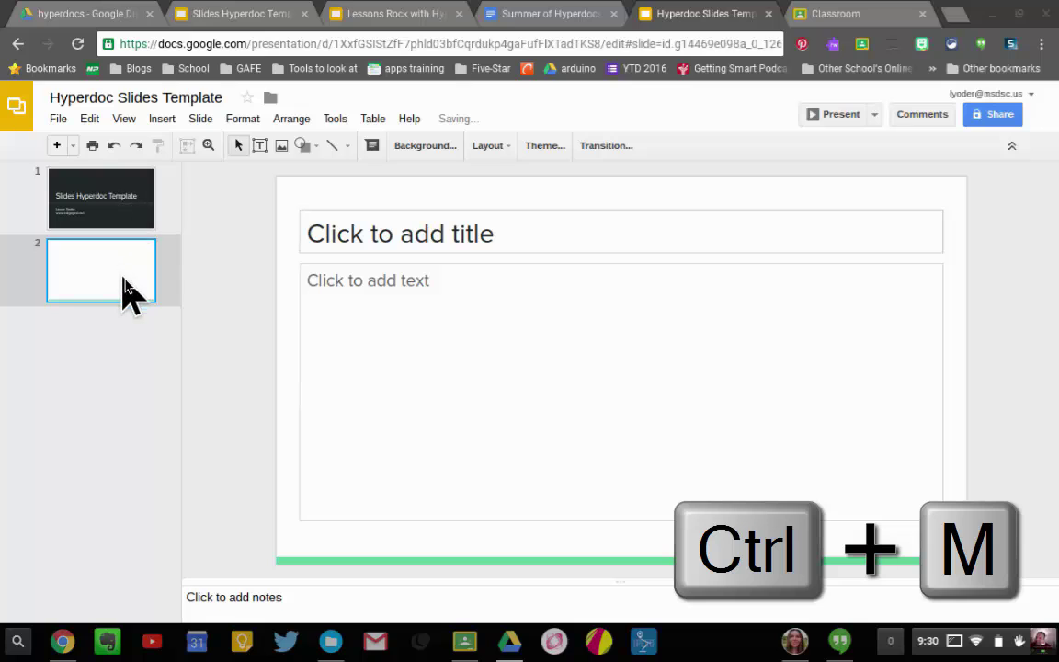
click(119, 225)
click(121, 267)
right_click(126, 224)
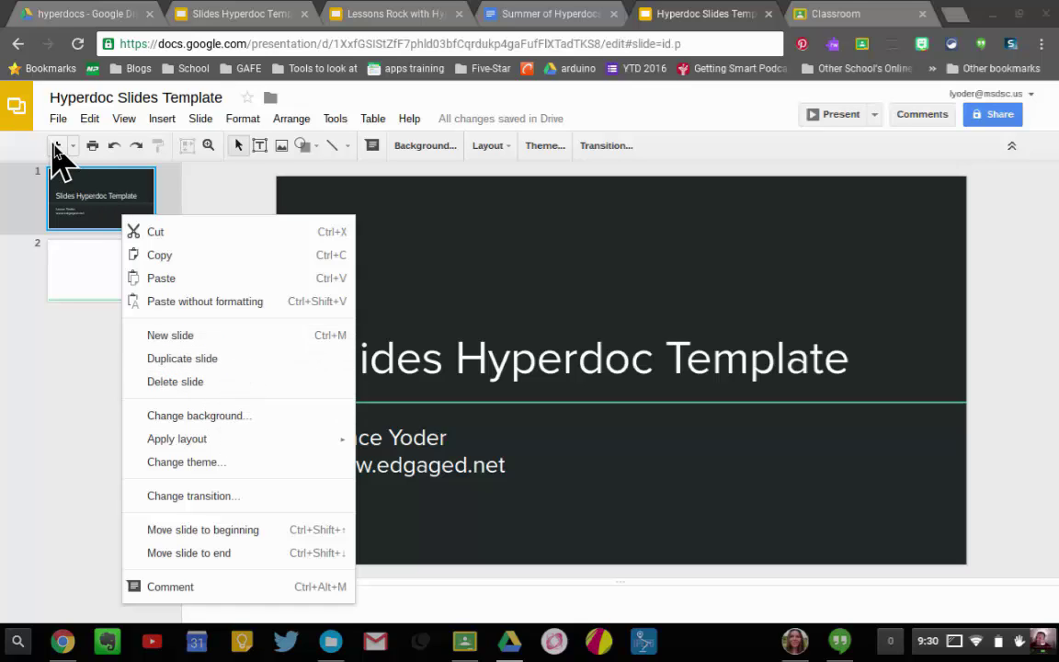
key(ctrl+m)
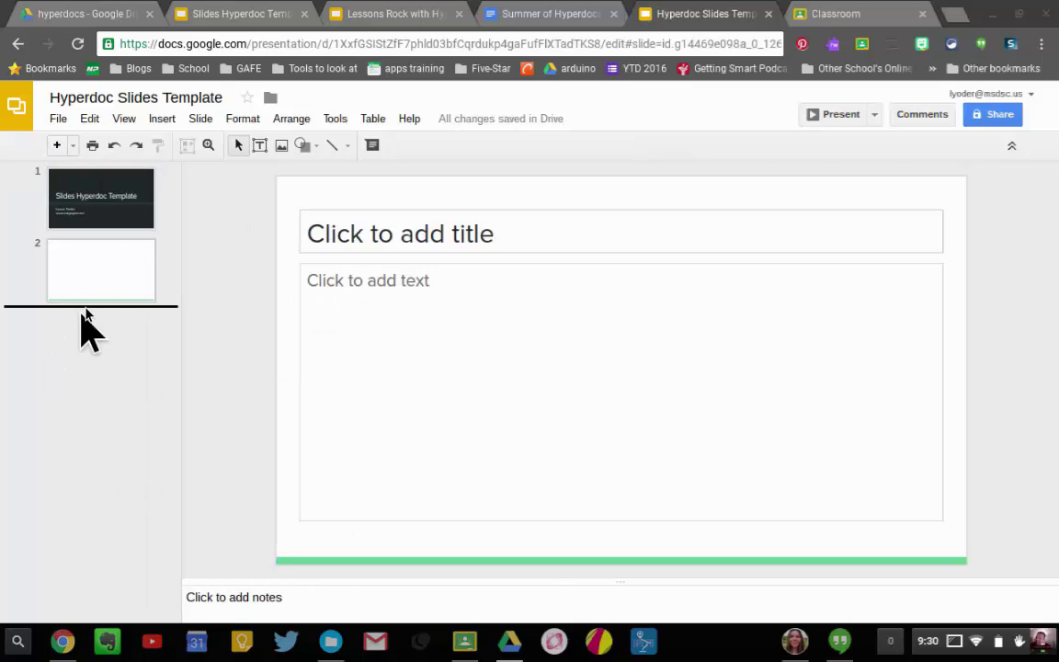
click(104, 279)
- Title slide 2 "Directions" and enter "Include lists, videos, images, drawings....whatever the kids need to know how to complete their work." as its body
click(361, 229)
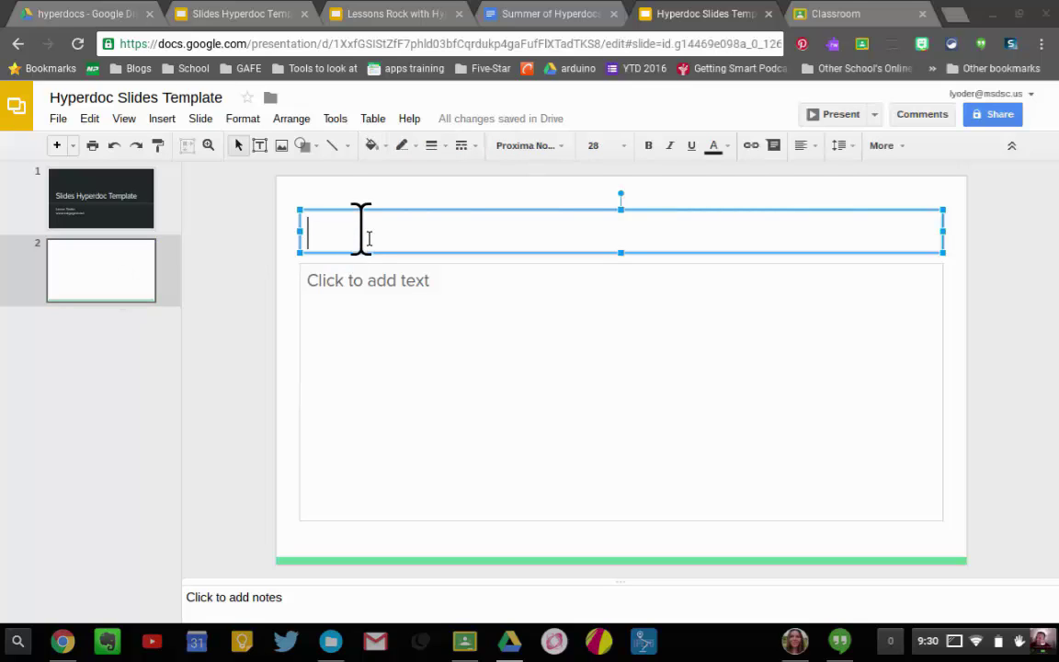
text(Directions)
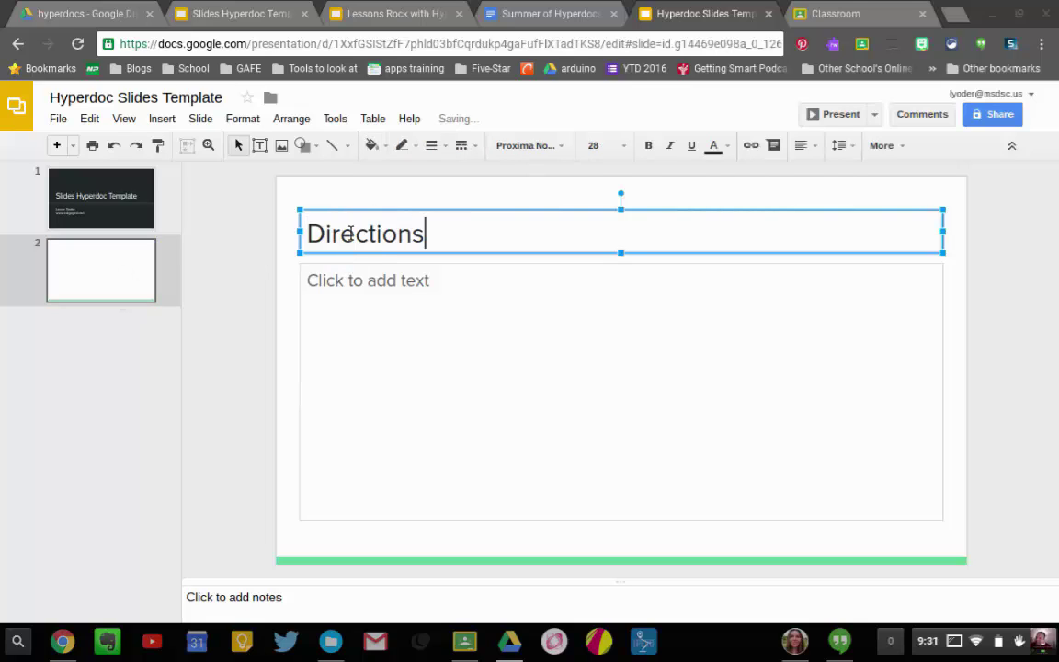
click(336, 284)
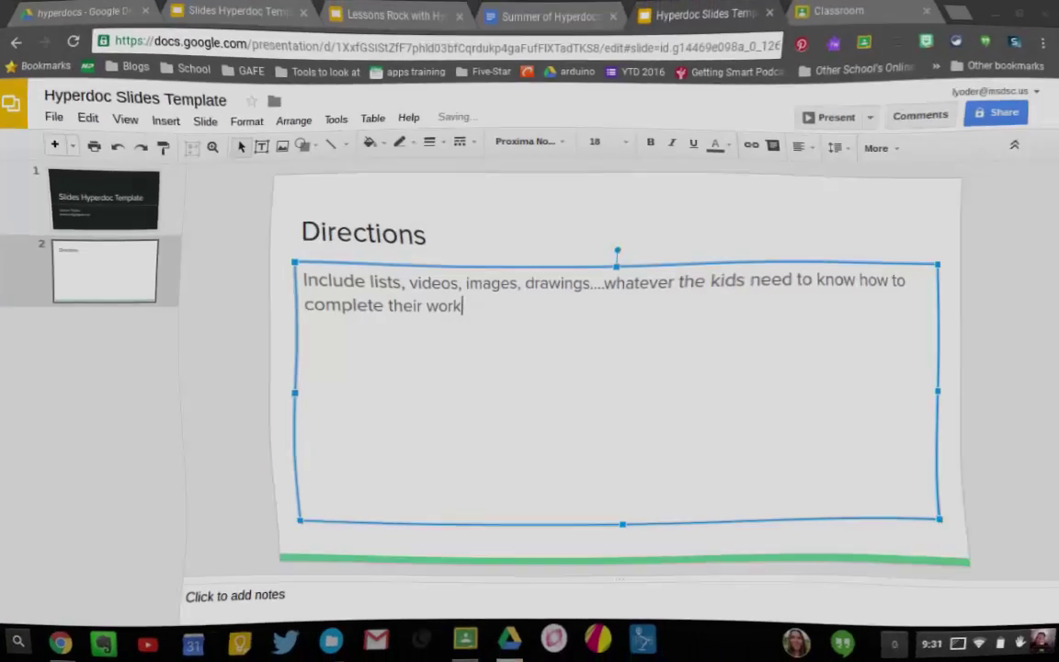
text(.)
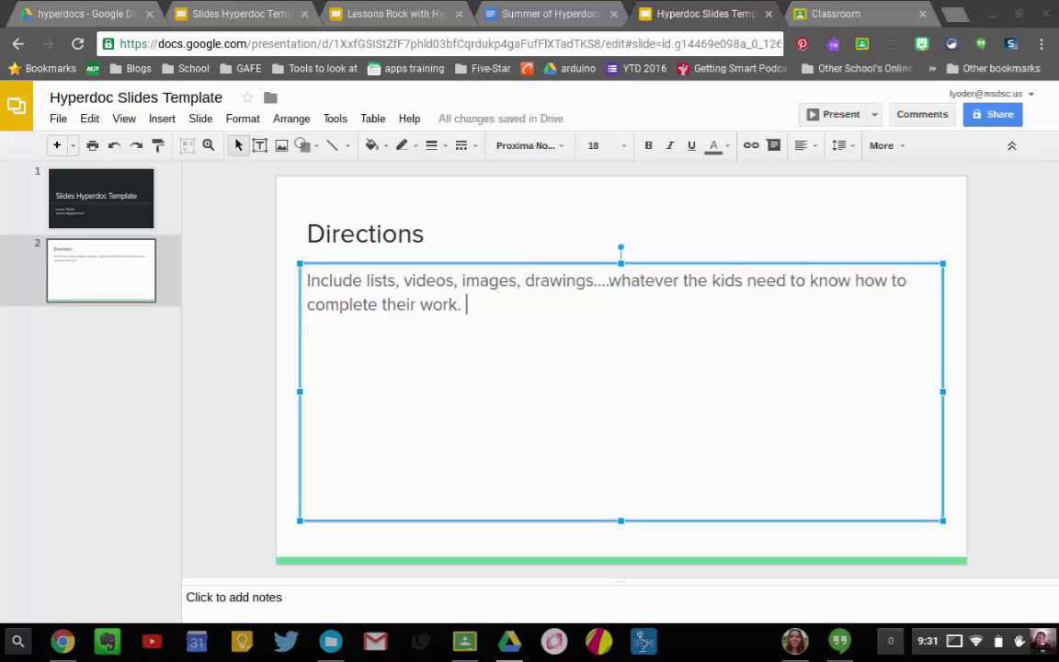
- Add a third slide after the Directions slide and title it "Contents"
click(112, 280)
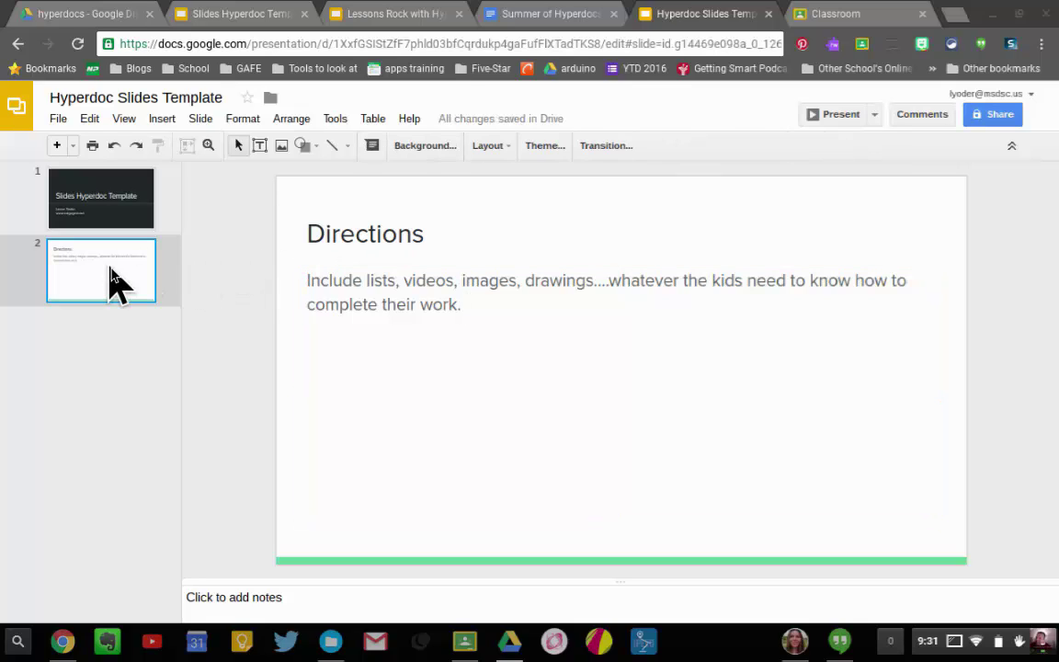
key(ctrl+m)
click(334, 232)
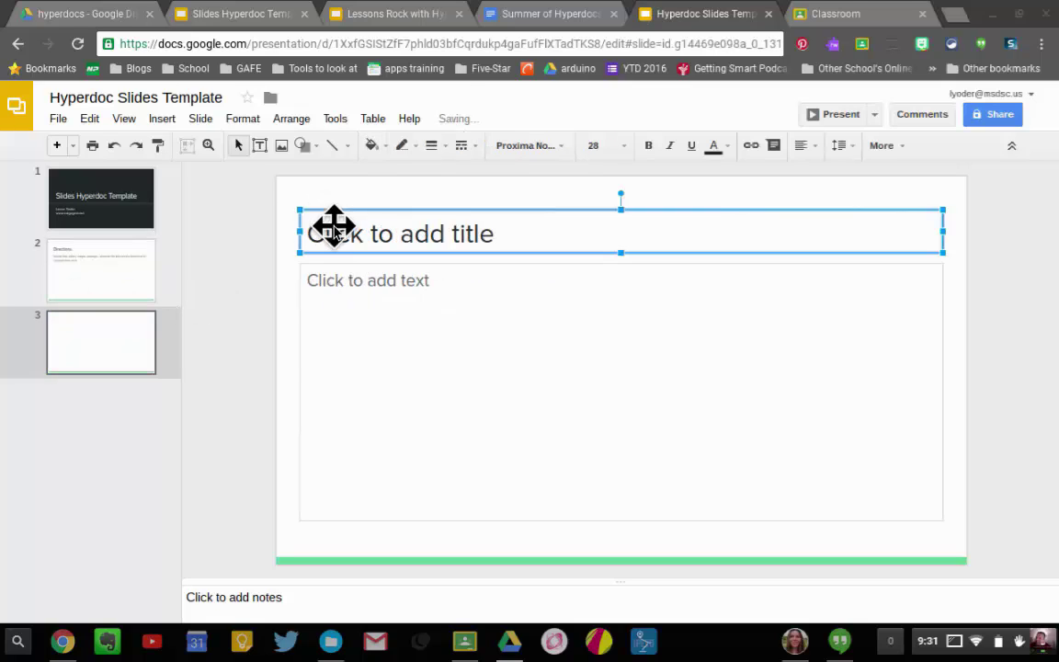
click(335, 230)
text(Cont)
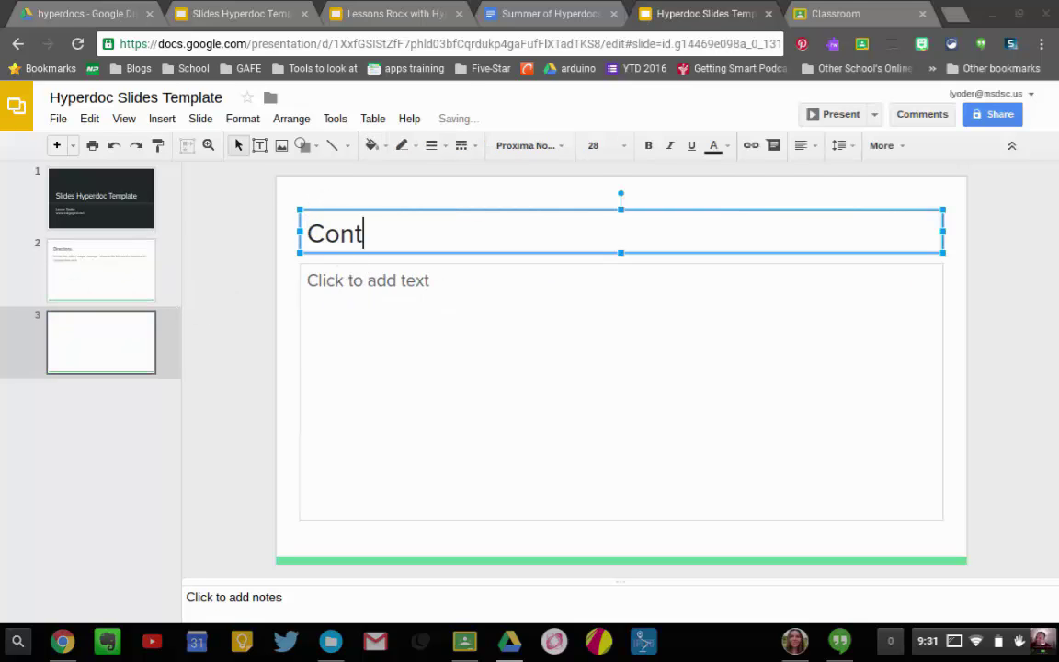
text(ents)
- List Fred, Barney, Wilma, Bam Bam, Pebbles, Dino and Betty in the Contents slide's body and narrow that text box to a single column
click(175, 379)
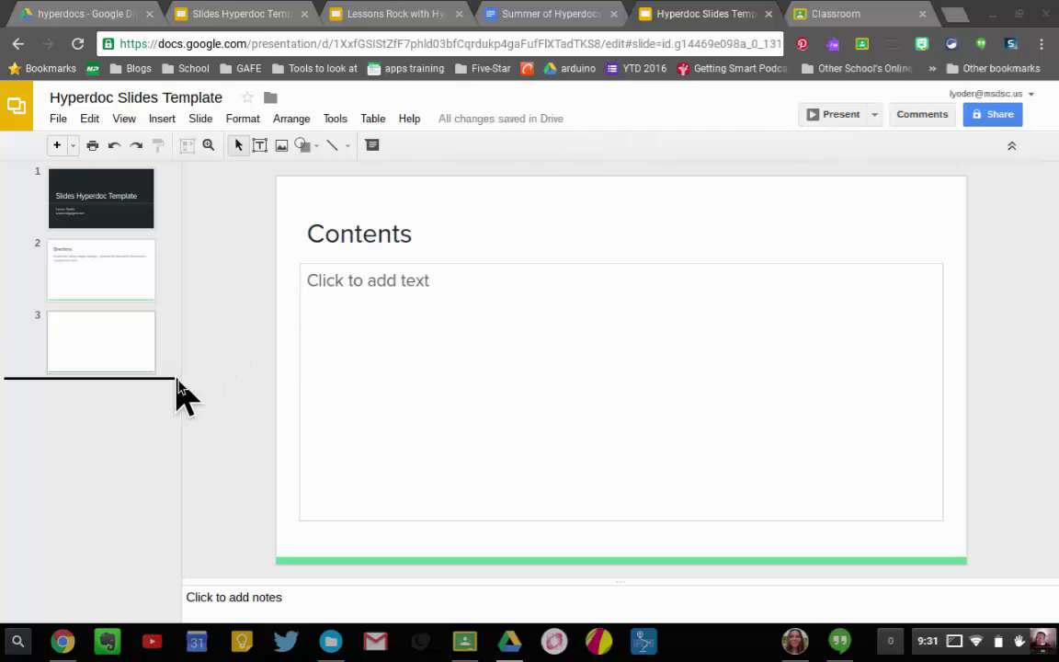
click(126, 313)
click(124, 289)
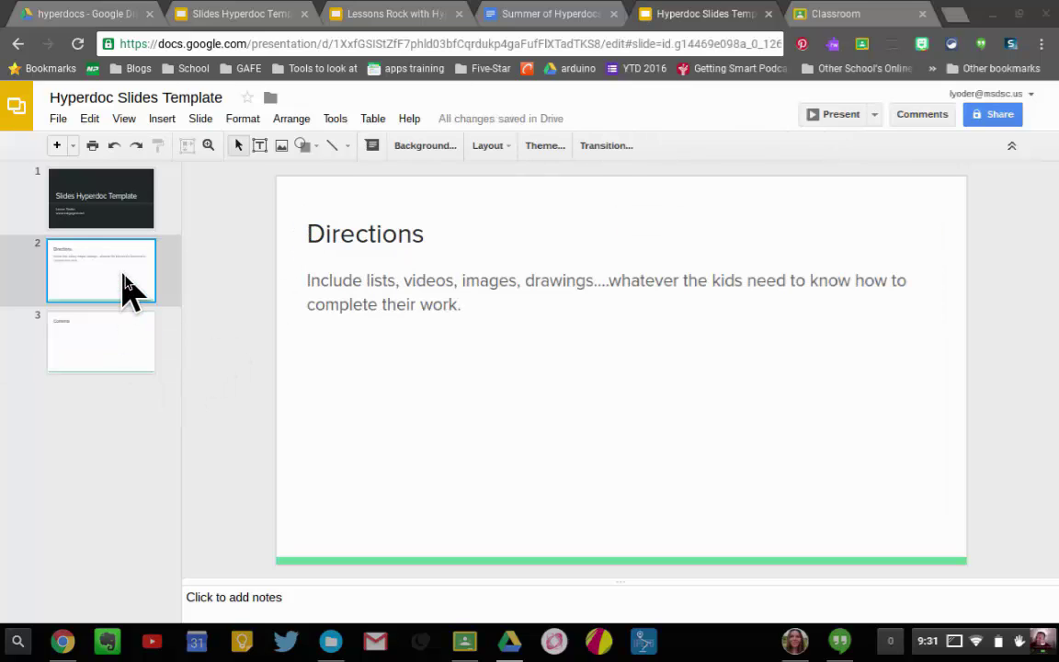
click(118, 363)
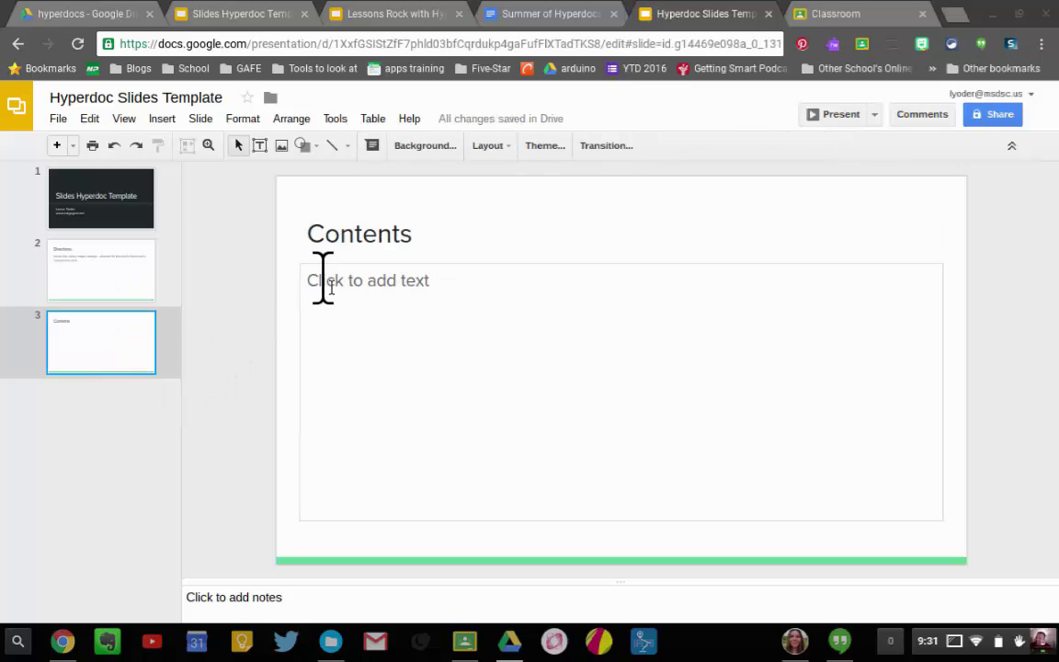
click(435, 309)
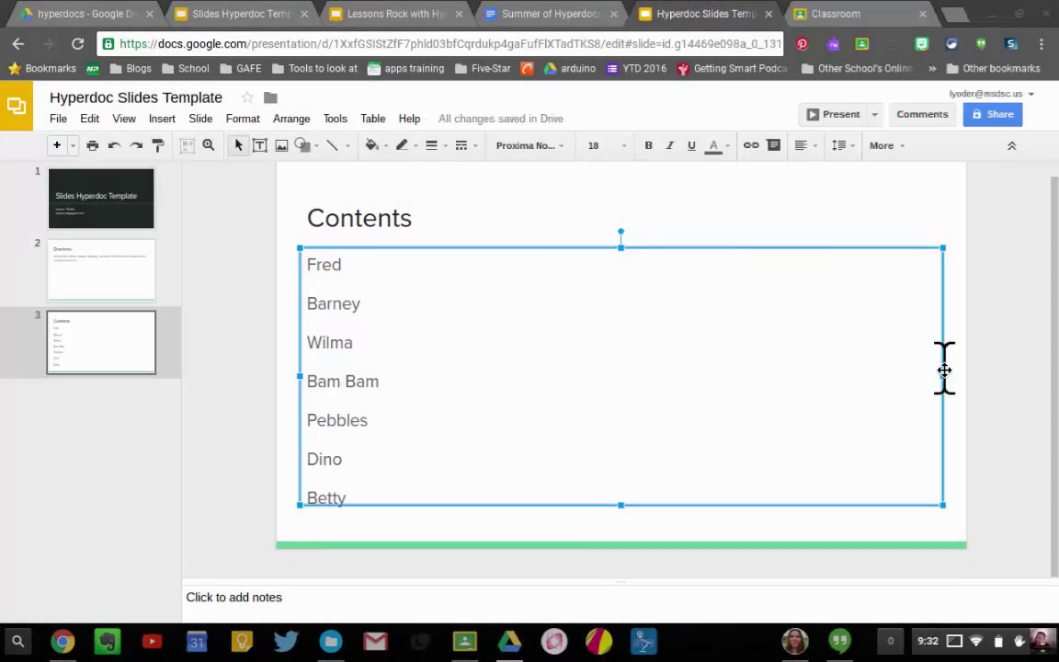
drag(945, 376, 447, 373)
- Duplicate the list box beside the original and replace the copy's entries with George, Ringo, John and Paul
key(ctrl)
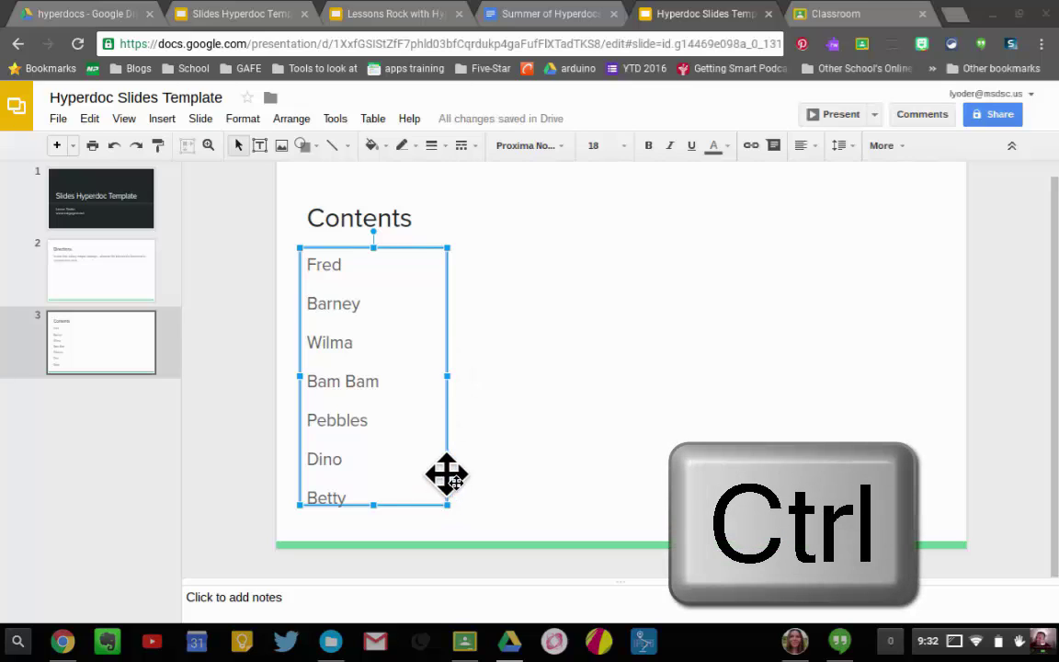
drag(442, 468, 608, 471)
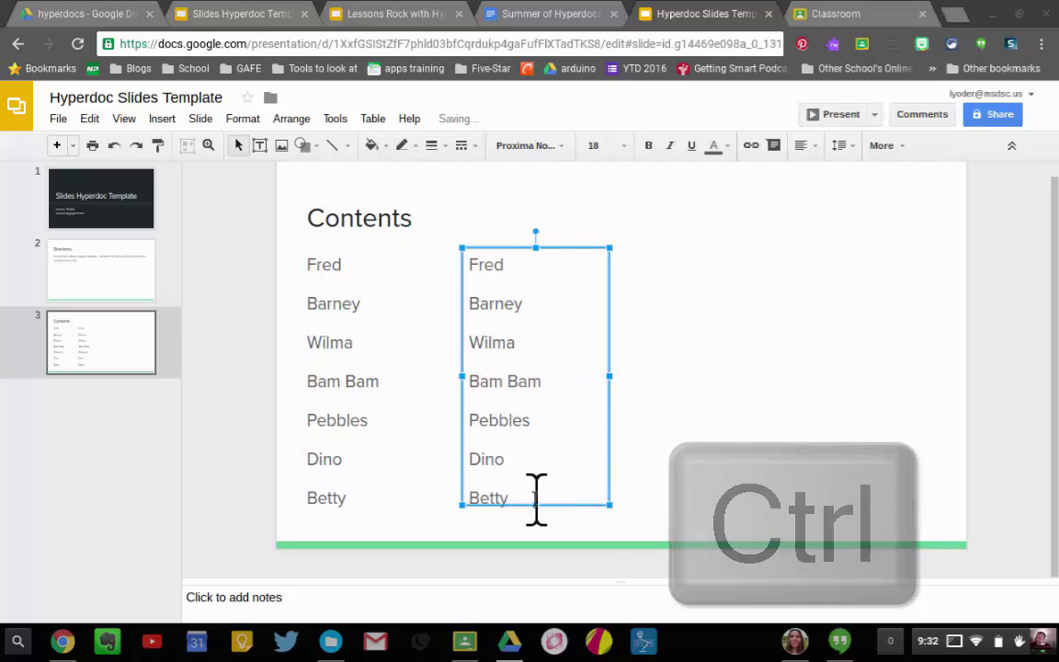
drag(518, 499, 461, 285)
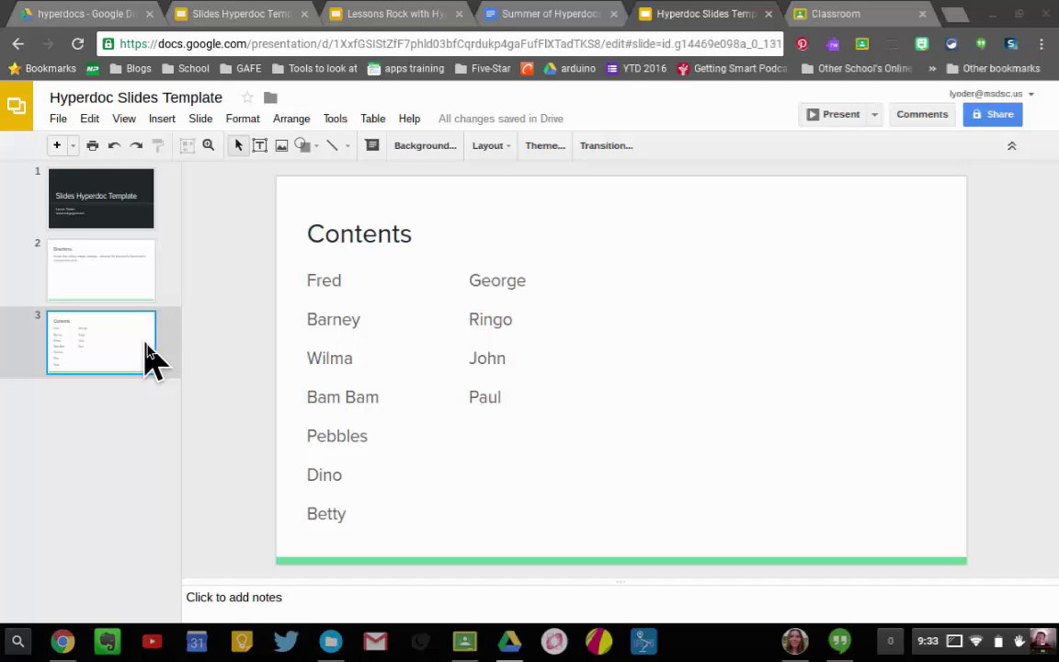
- Add a fourth slide after the Contents slide and title it "Name"
key(ctrl+m)
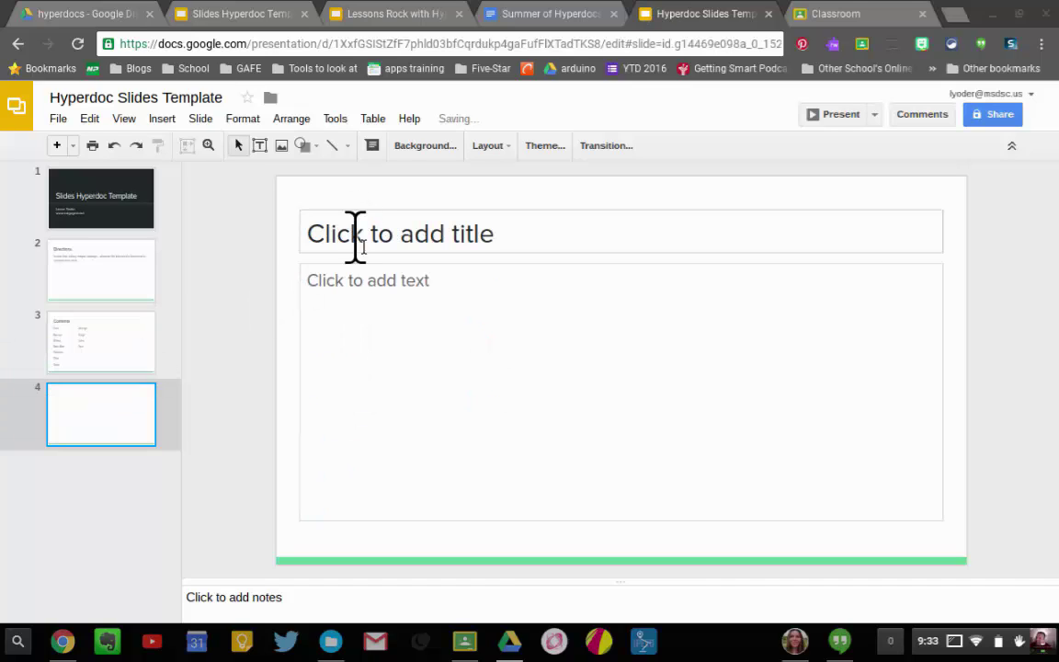
click(355, 238)
text(Name)
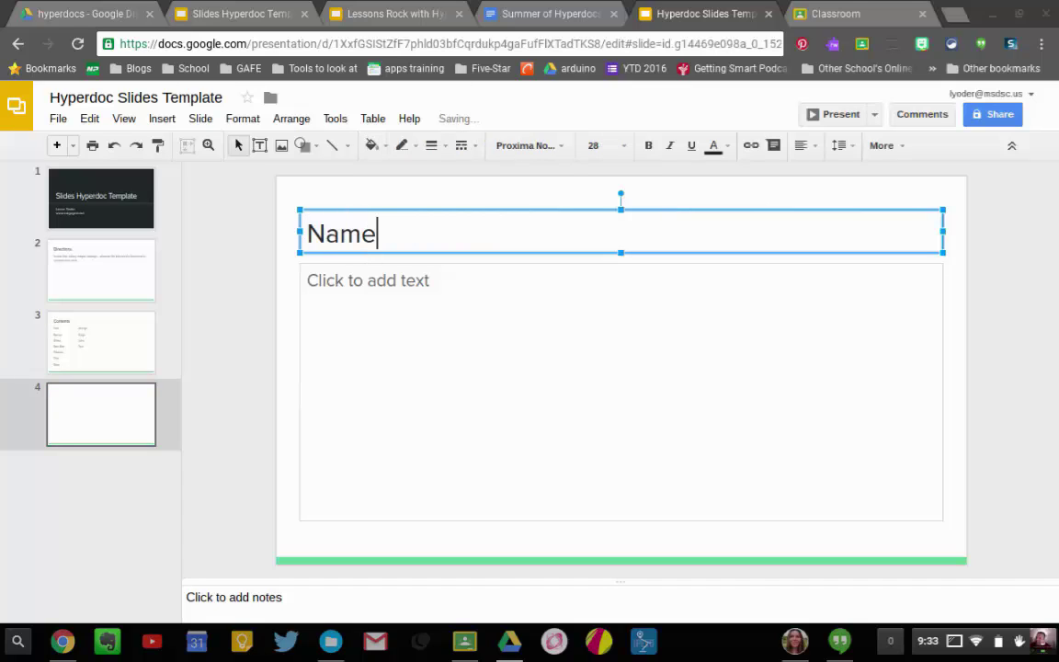
- Place a narrow copy of the Name title box in slide 4's upper-right corner and set its font size to 14
click(465, 196)
click(376, 231)
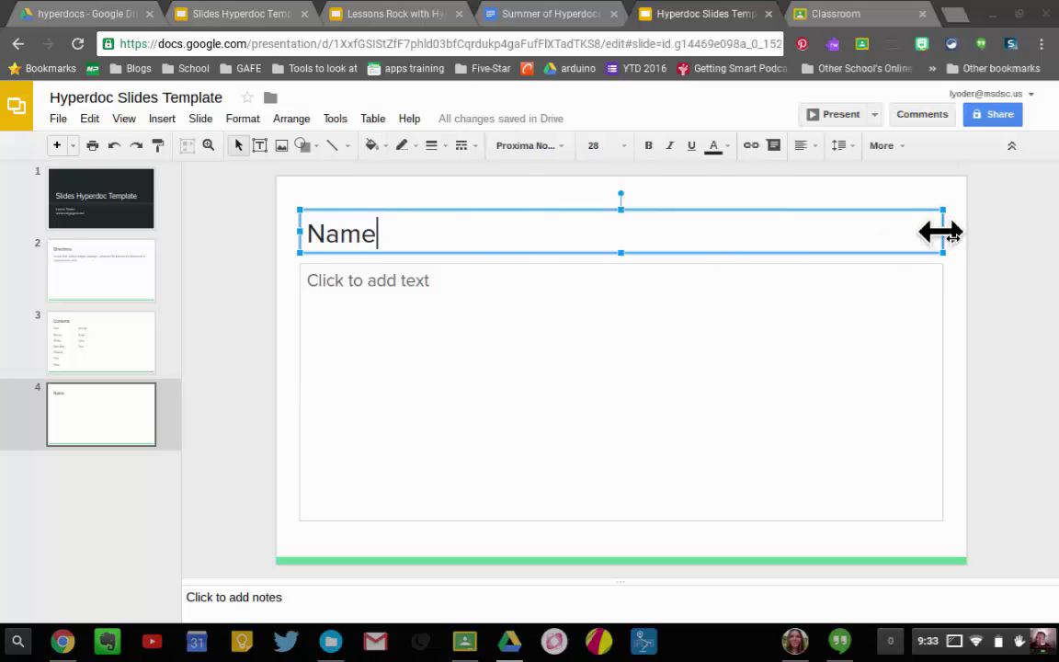
drag(943, 231, 931, 206)
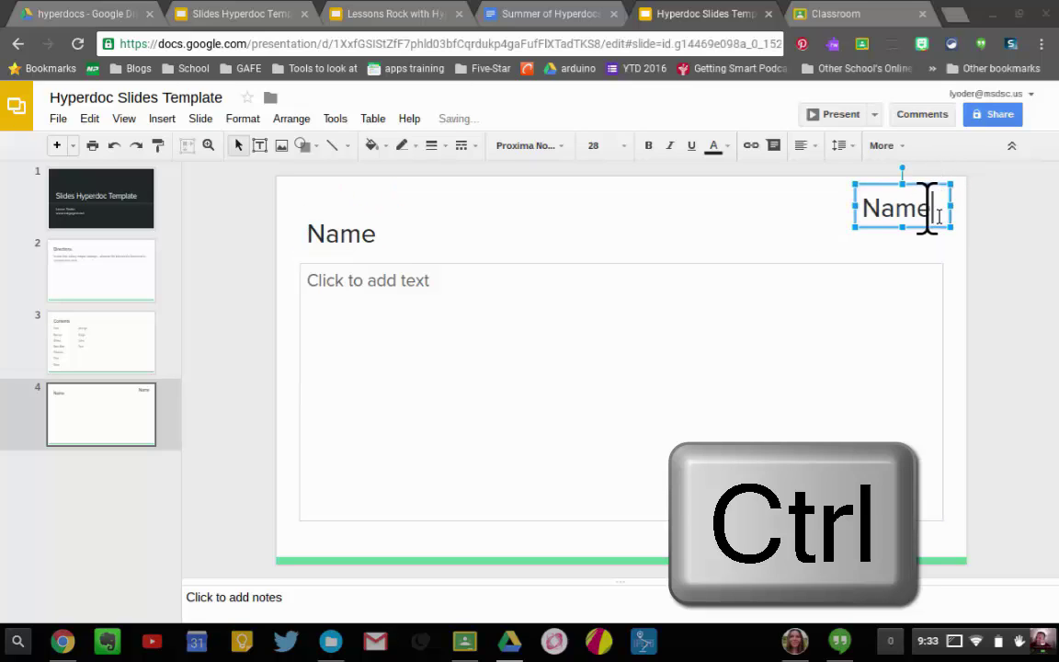
double_click(879, 208)
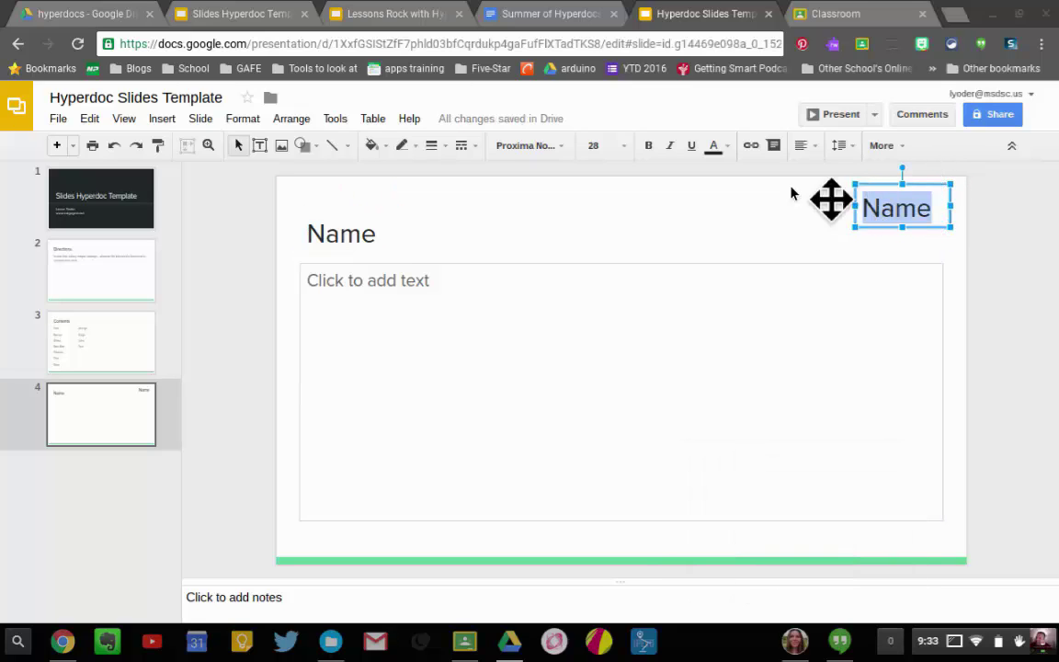
click(611, 145)
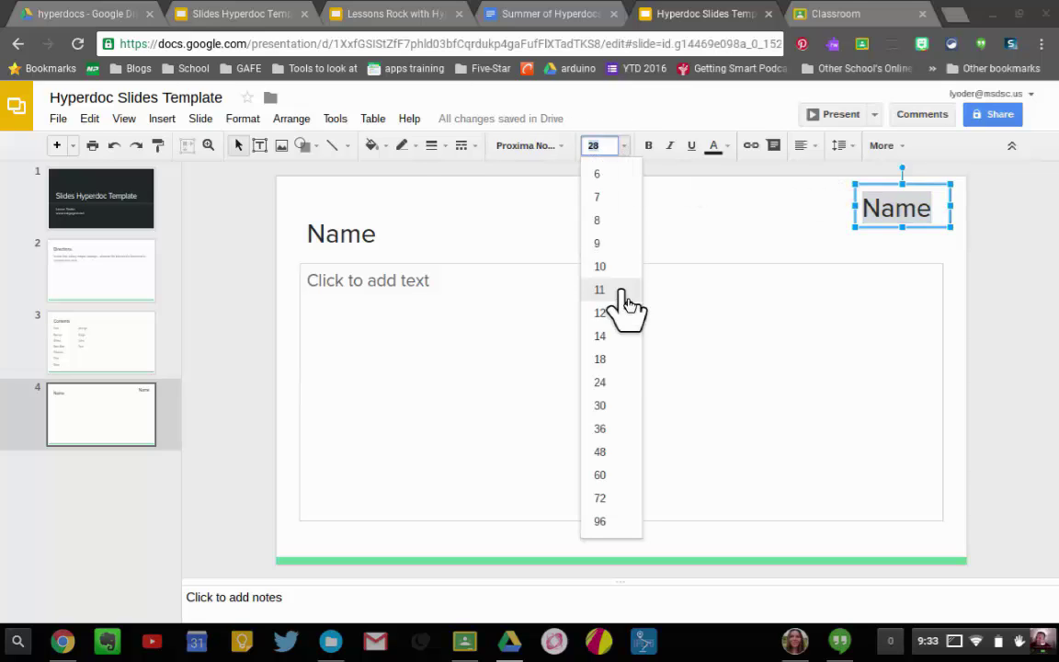
click(621, 335)
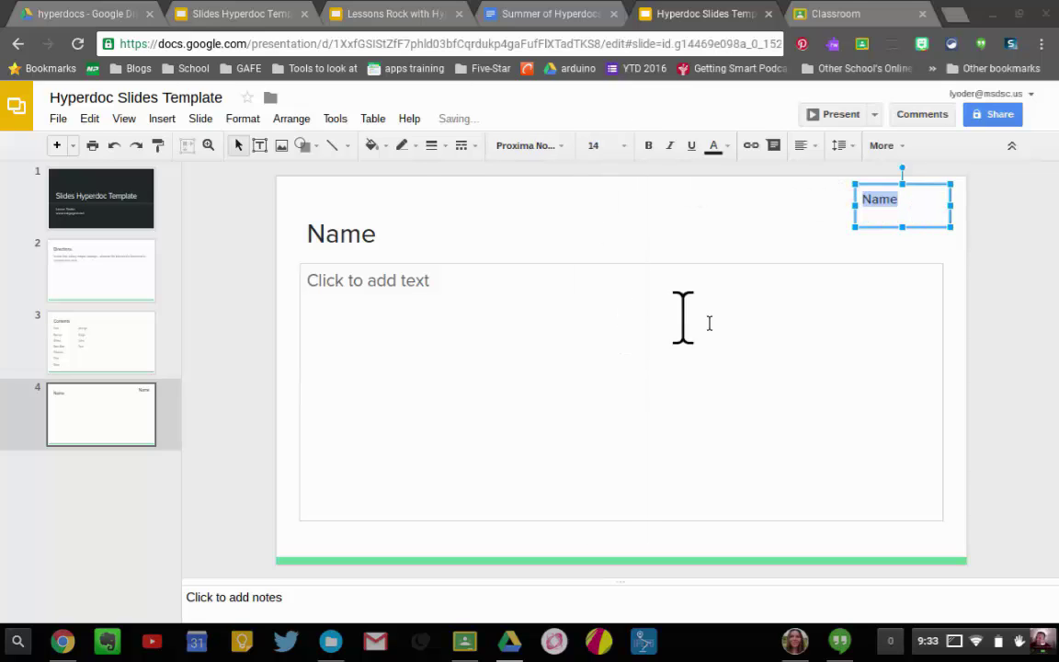
- Shrink the corner Name box to fit its text and place a duplicate directly below it
click(938, 212)
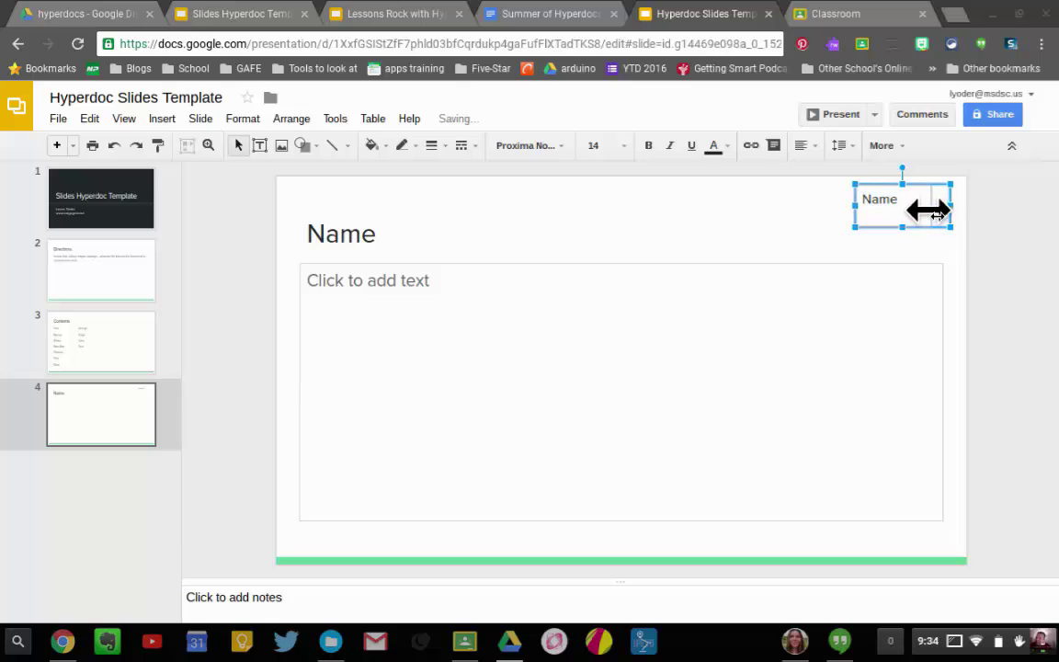
drag(931, 210, 870, 246)
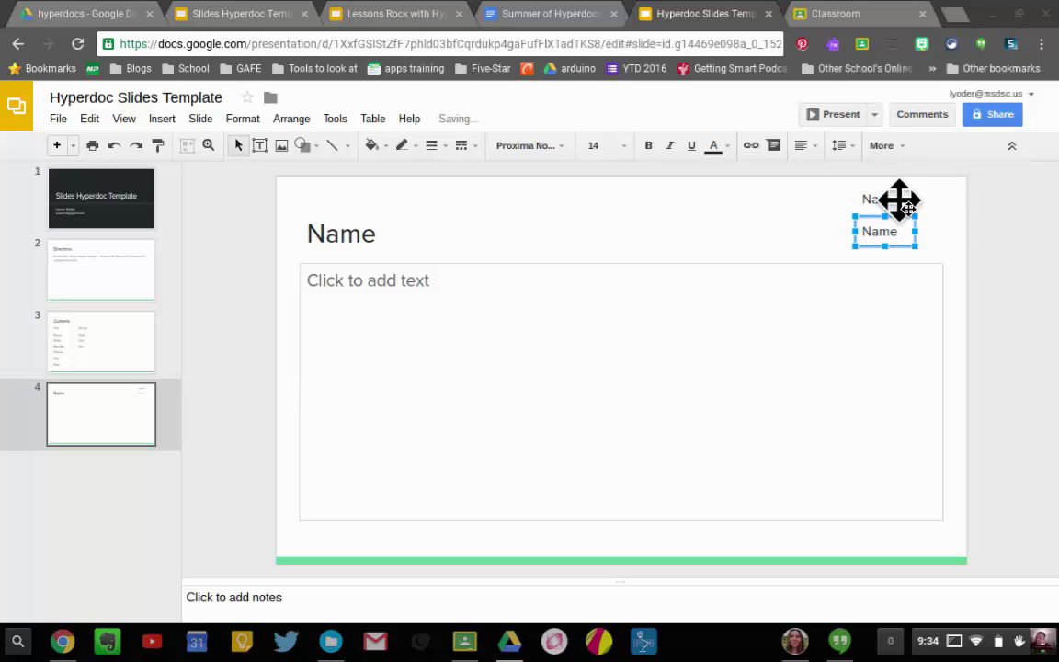
- Replace the upper corner label's text with "Directions" and widen its box to fit the word on one line
click(899, 204)
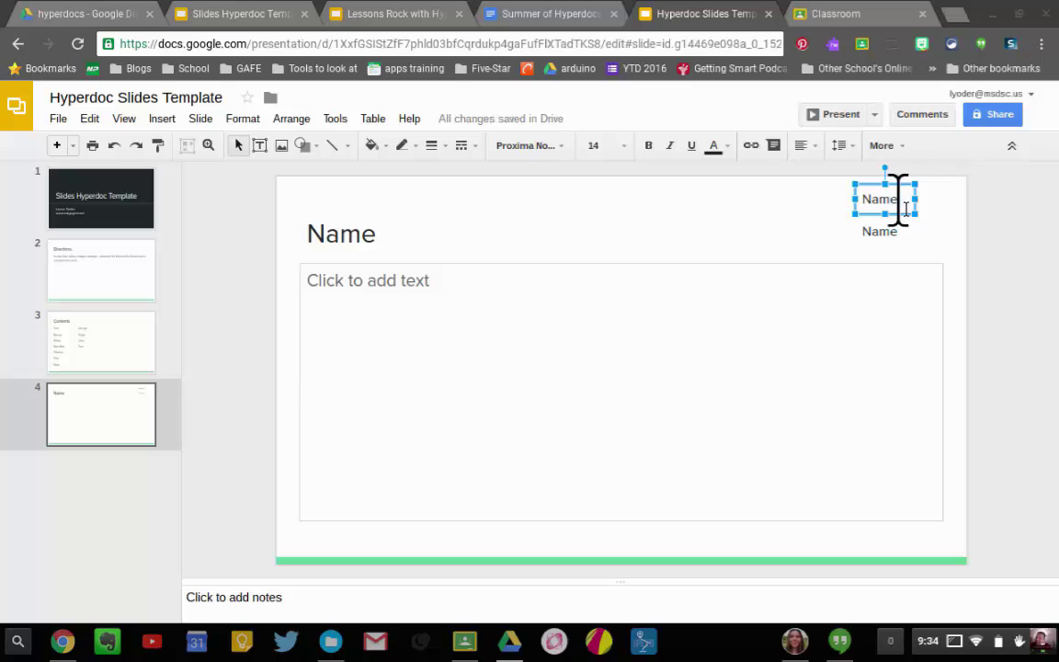
drag(899, 199, 865, 197)
text(Directions)
drag(913, 199, 938, 198)
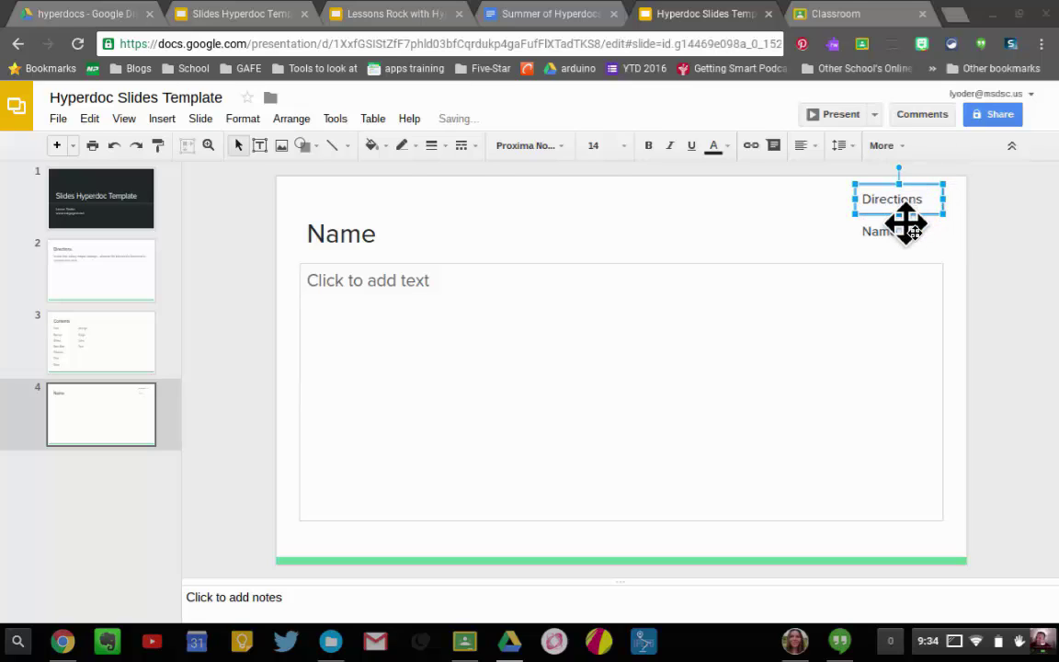
- Replace the lower corner label's text with "Contents" and widen its box to fit the word on one line
click(908, 235)
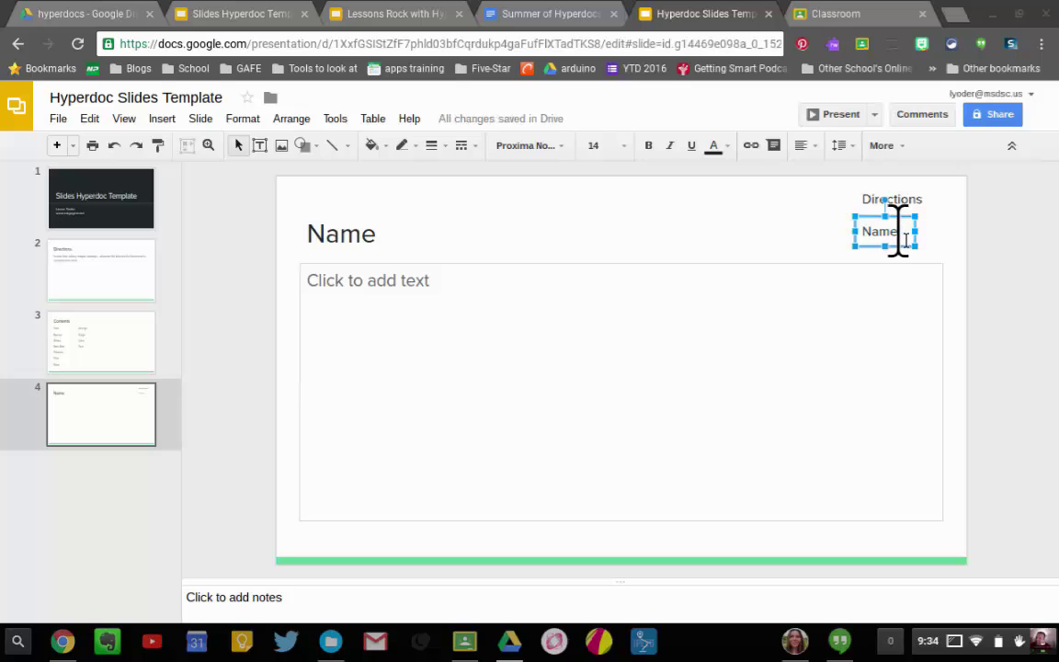
drag(900, 231, 864, 232)
text(Contents)
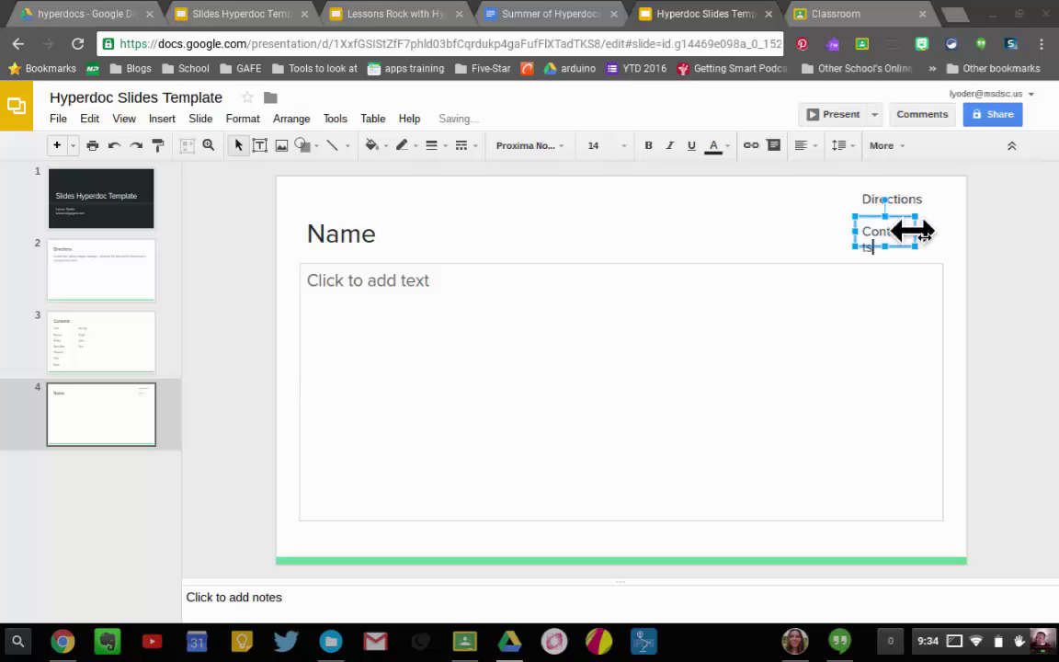
drag(920, 233, 928, 234)
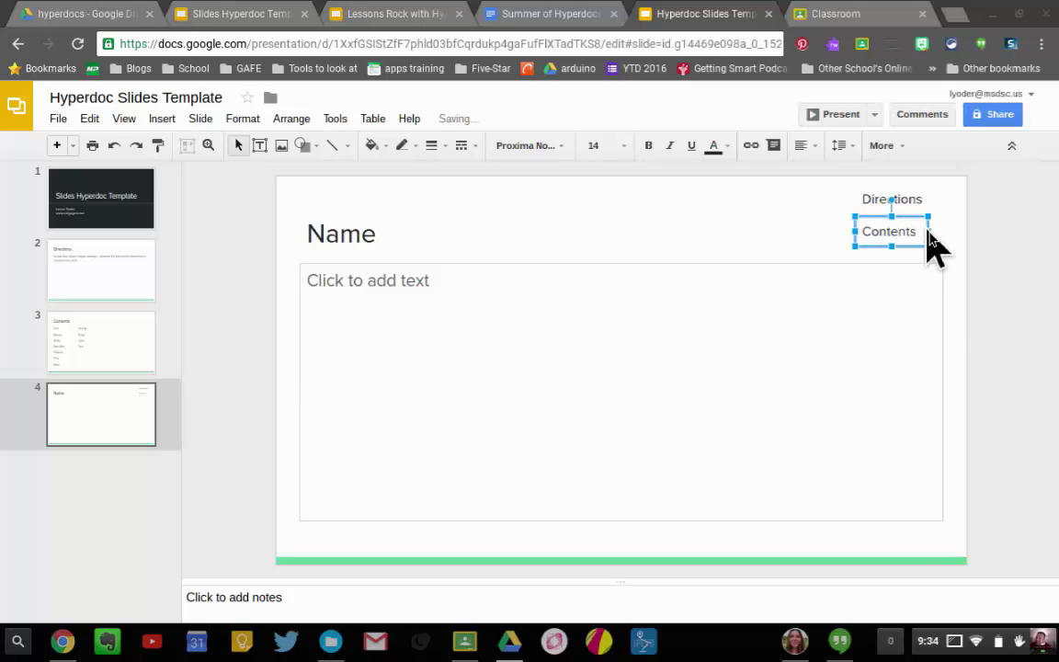
click(964, 301)
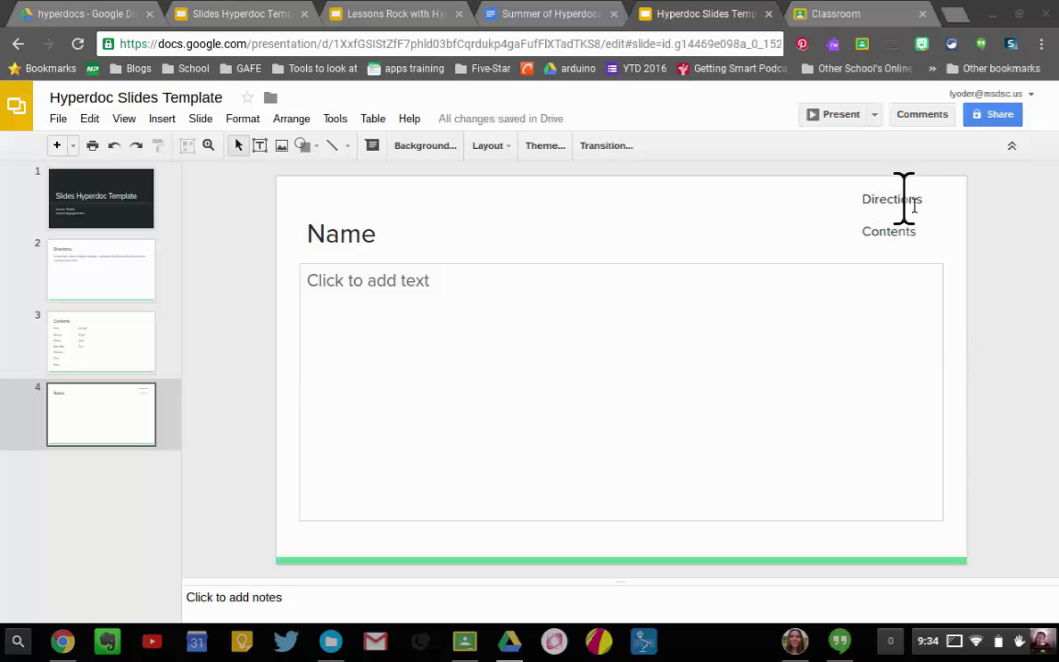
- Link the "Directions" corner label on slide 4 to Slide 2: Directions in this presentation
drag(922, 200, 839, 203)
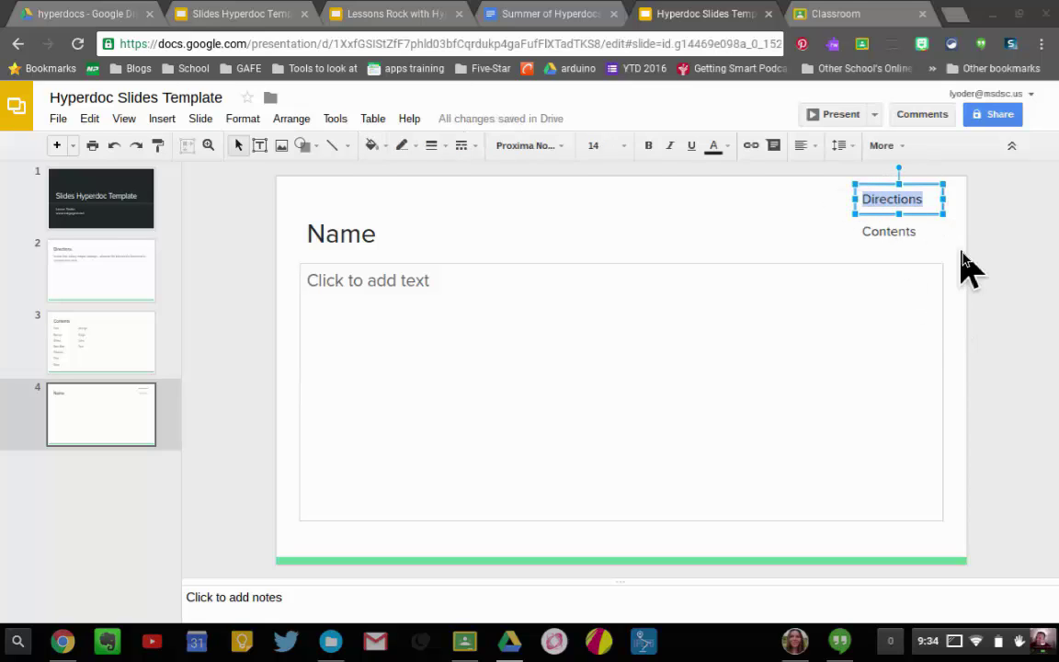
key(ctrl+k)
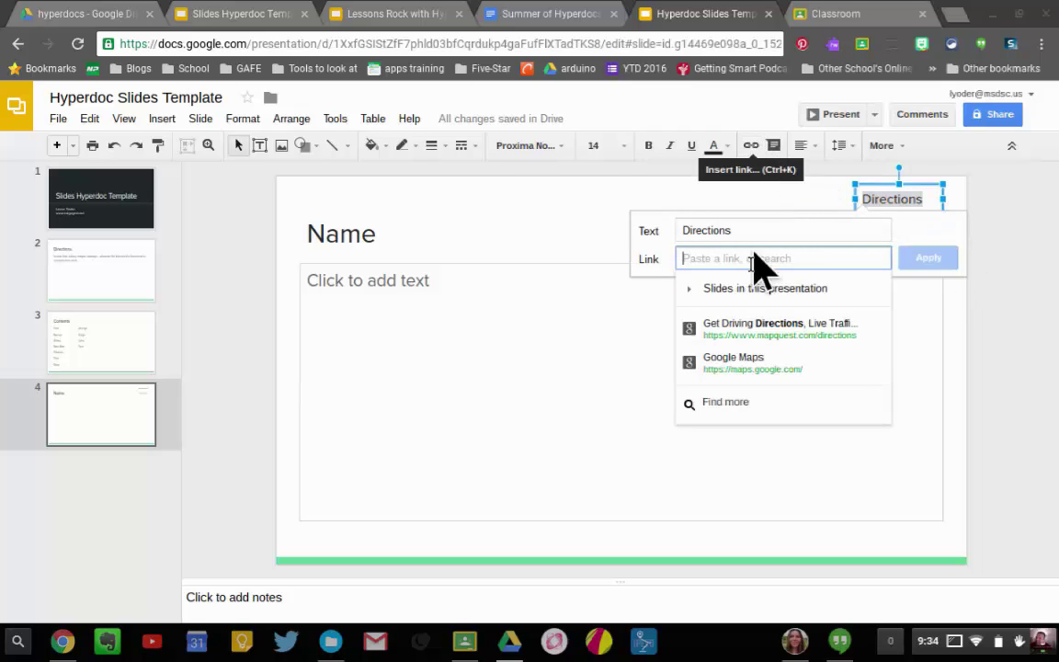
click(749, 290)
scroll(800, 397, down, 1)
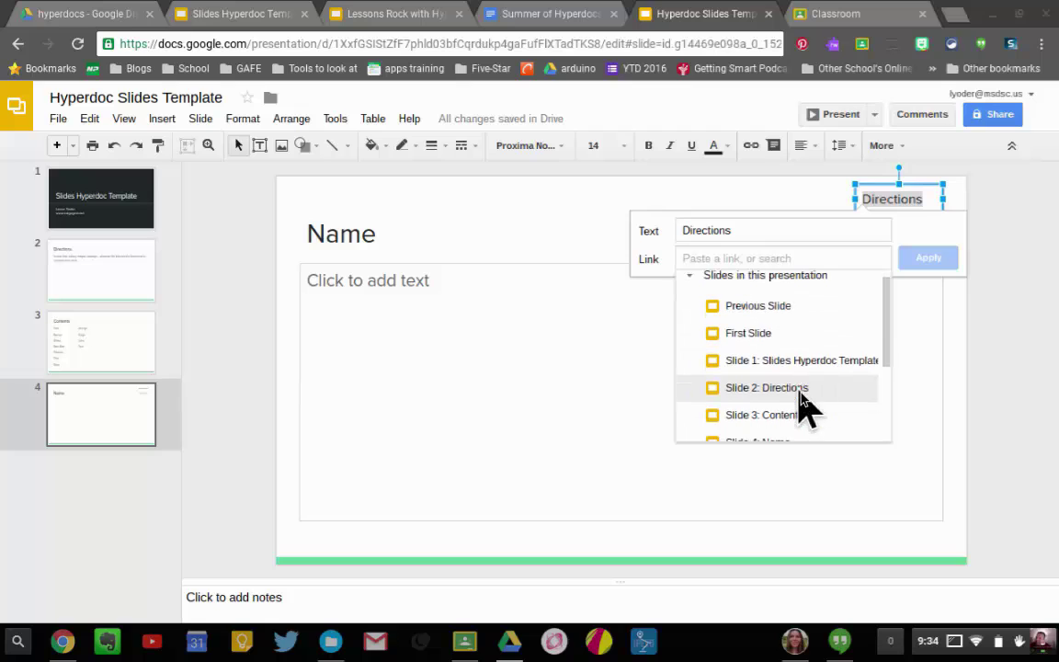
click(800, 397)
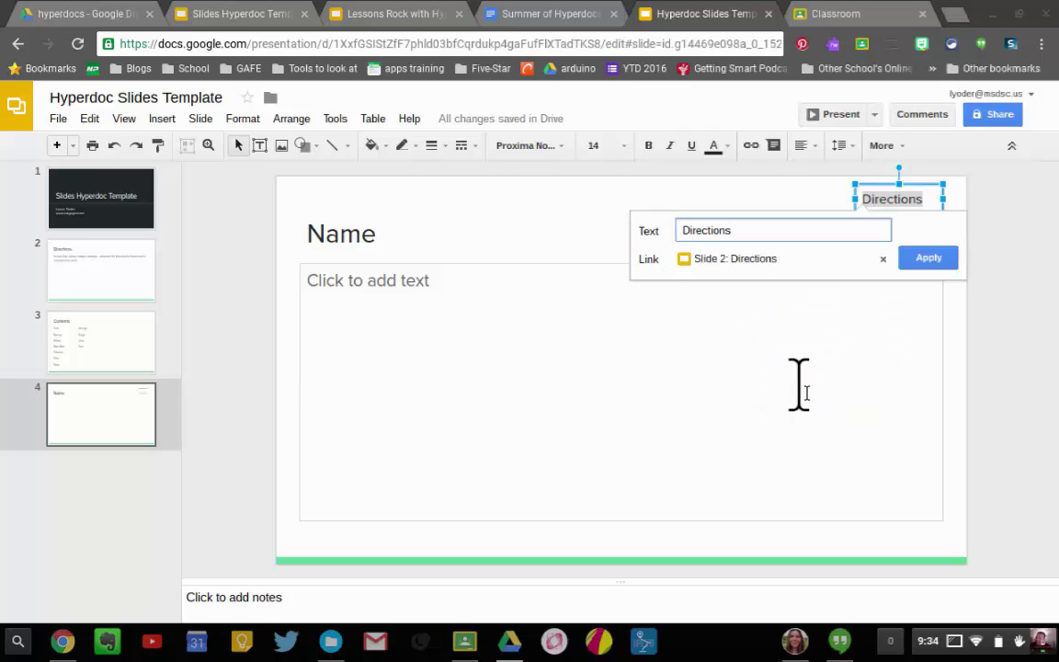
click(929, 260)
- Link the "Contents" corner label on slide 4 to Slide 3: Contents in this presentation
click(920, 237)
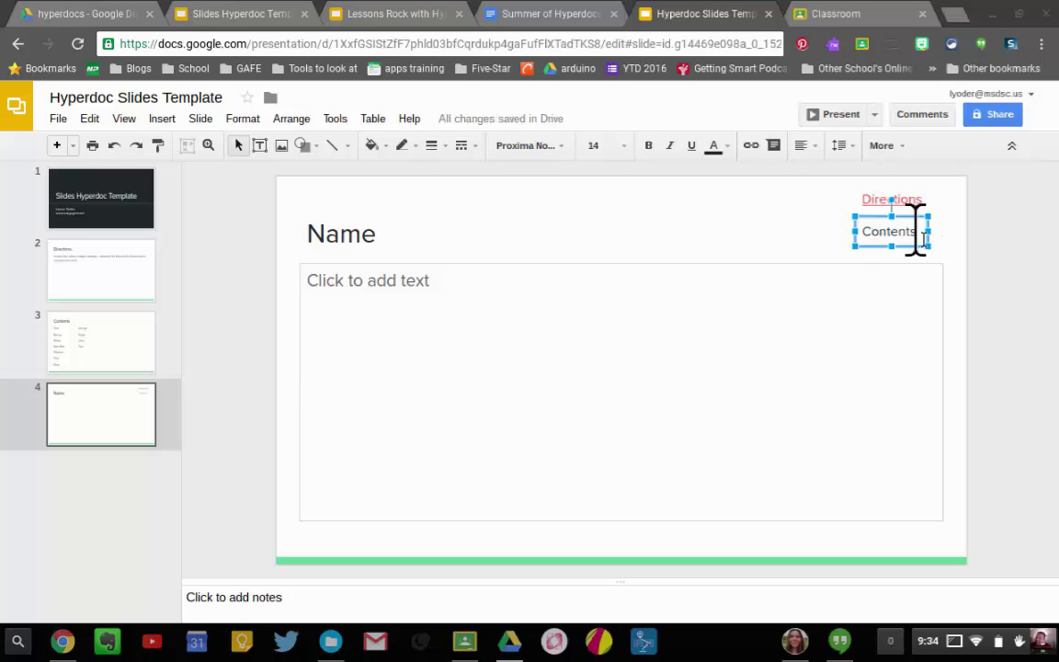
drag(915, 241, 864, 235)
key(ctrl+k)
click(791, 322)
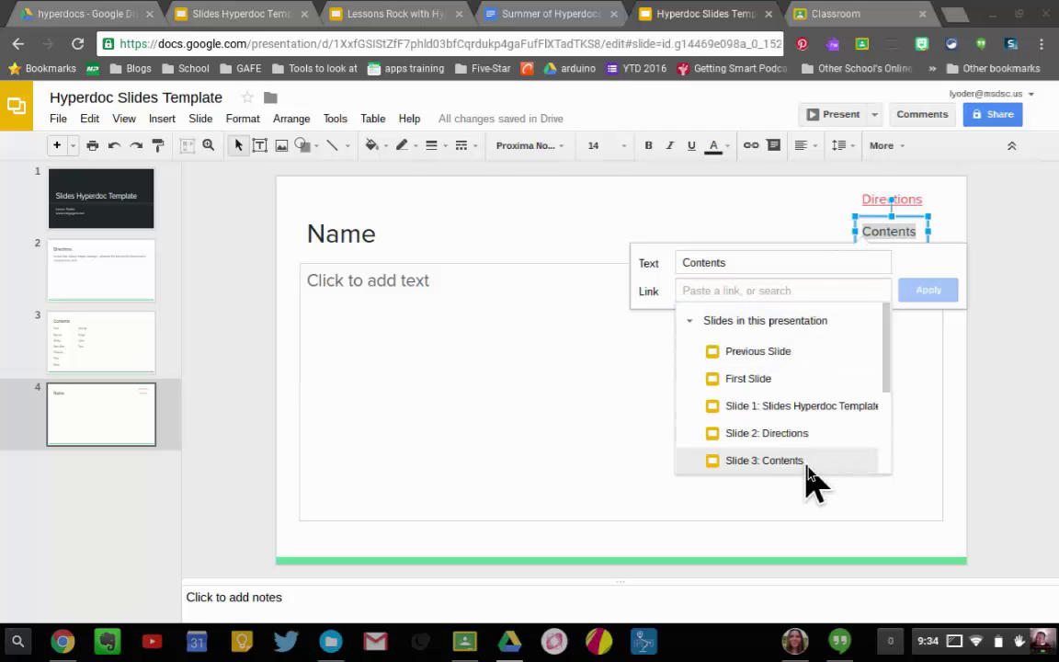
click(764, 460)
click(929, 290)
- Check the link targets of the Directions and Contents labels on slide 4
click(109, 418)
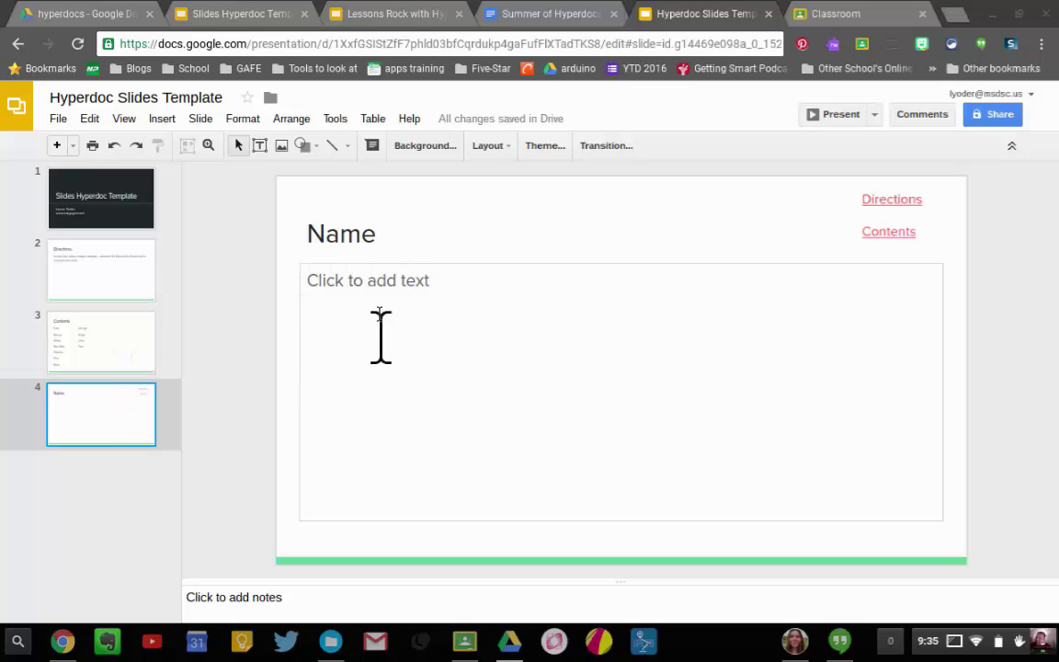
click(900, 201)
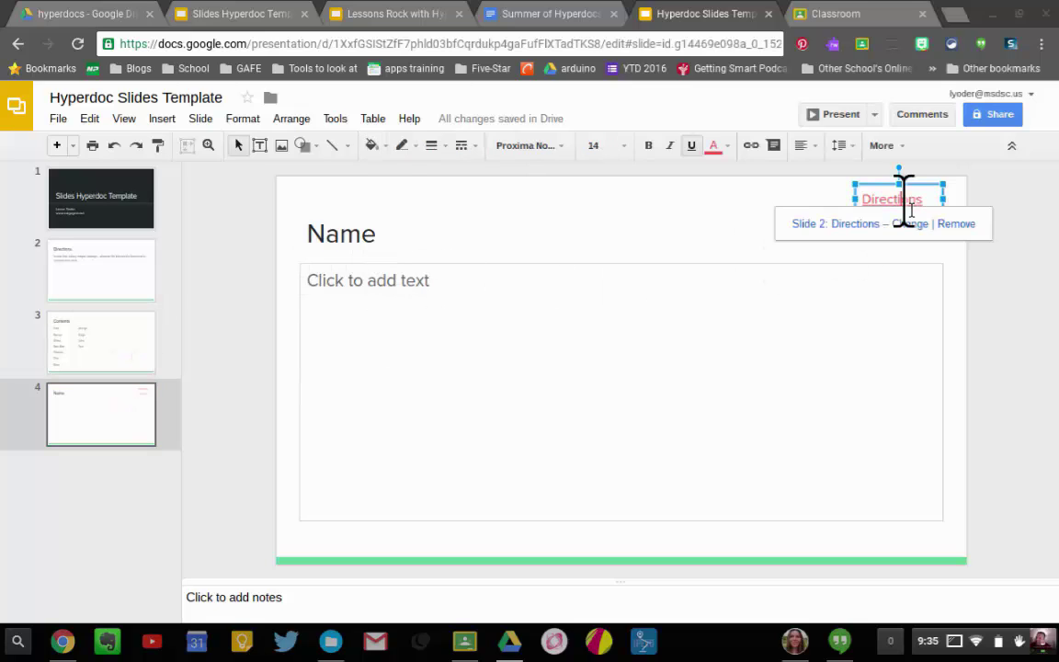
click(900, 314)
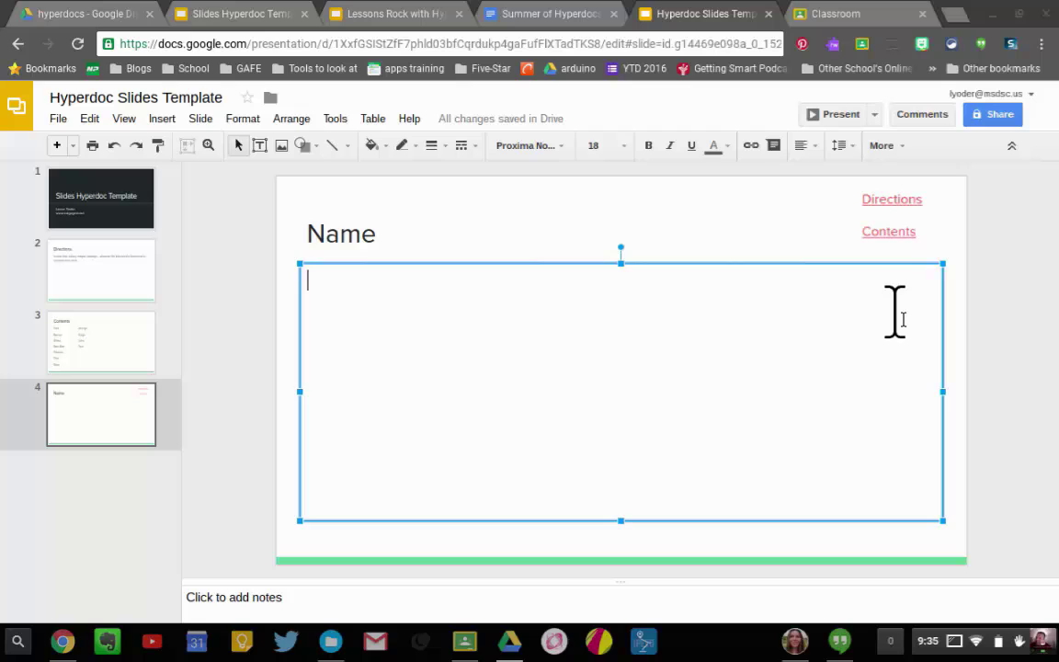
click(899, 230)
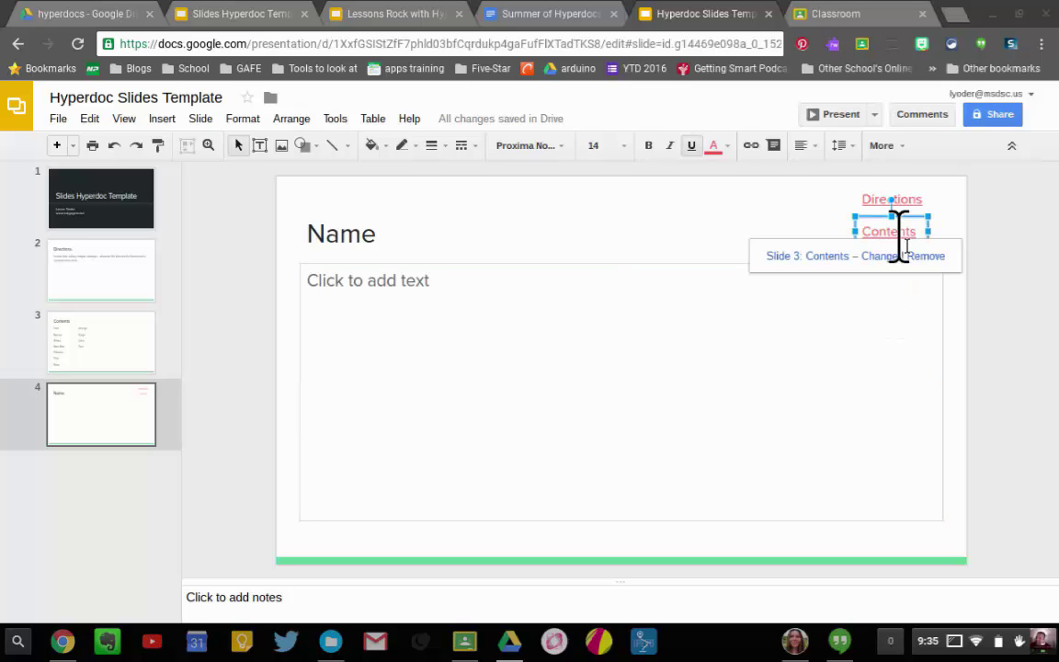
click(579, 260)
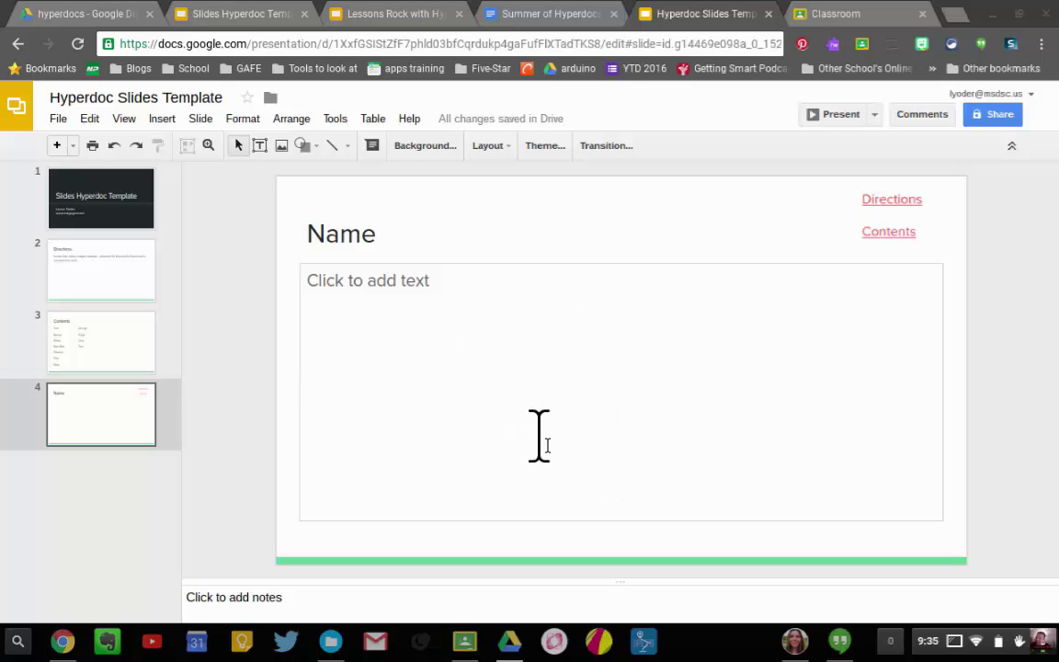
- Duplicate slide 4 and check the Directions and Contents links on the copy
right_click(134, 425)
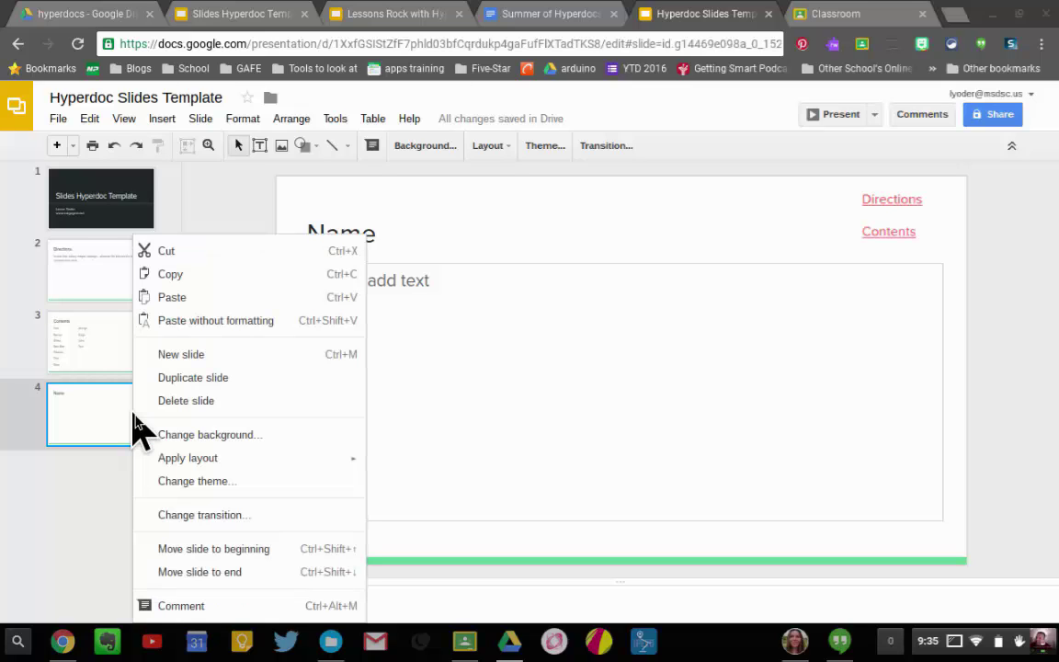
click(189, 378)
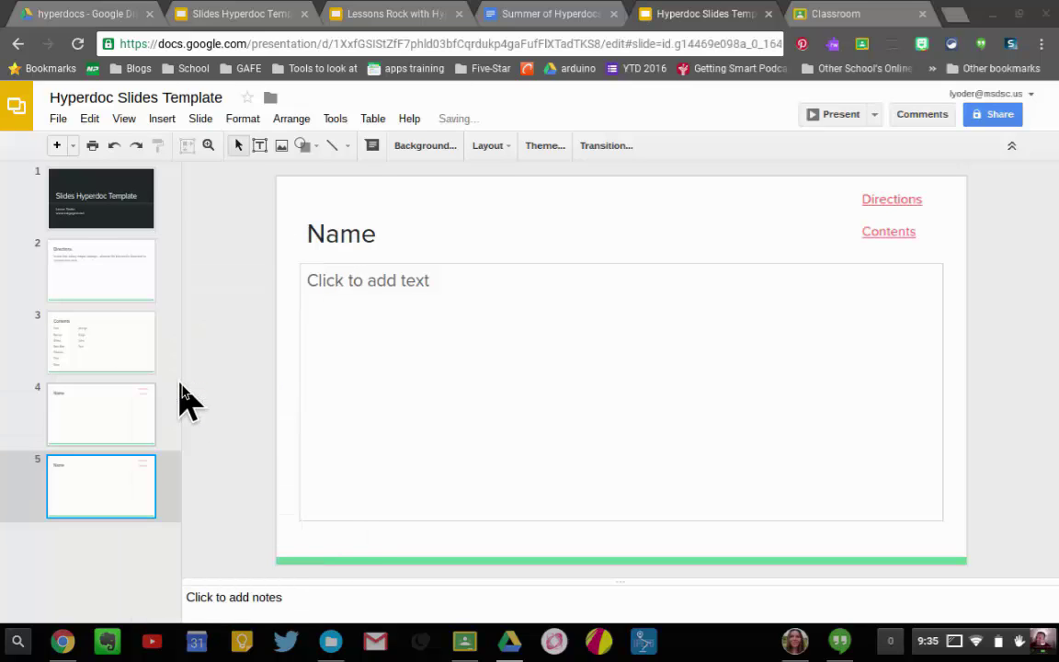
click(876, 199)
click(788, 258)
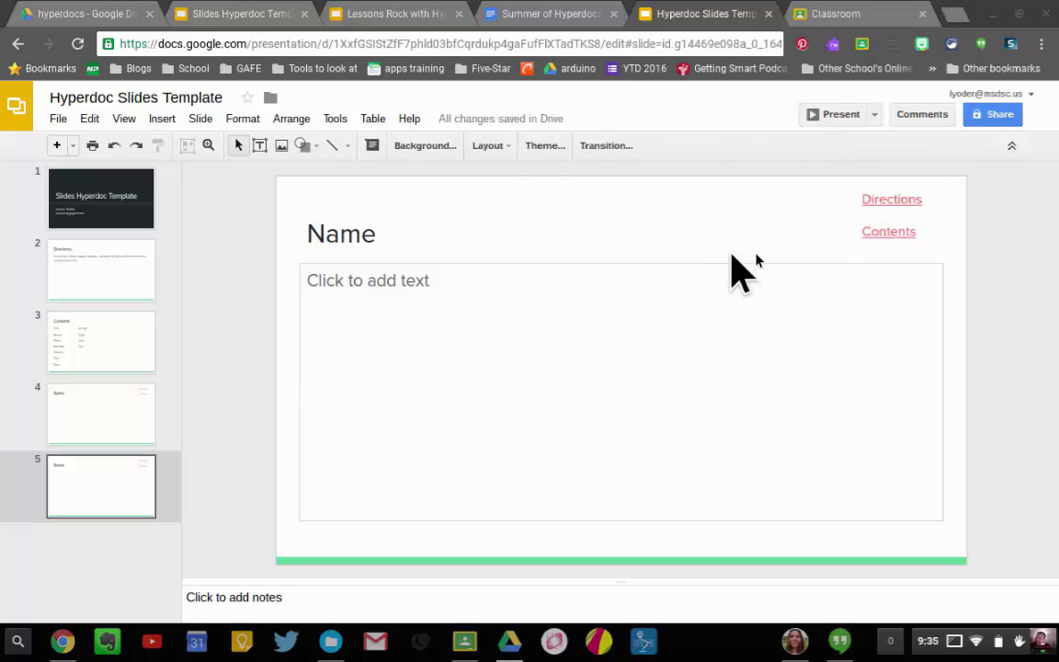
click(879, 230)
click(644, 259)
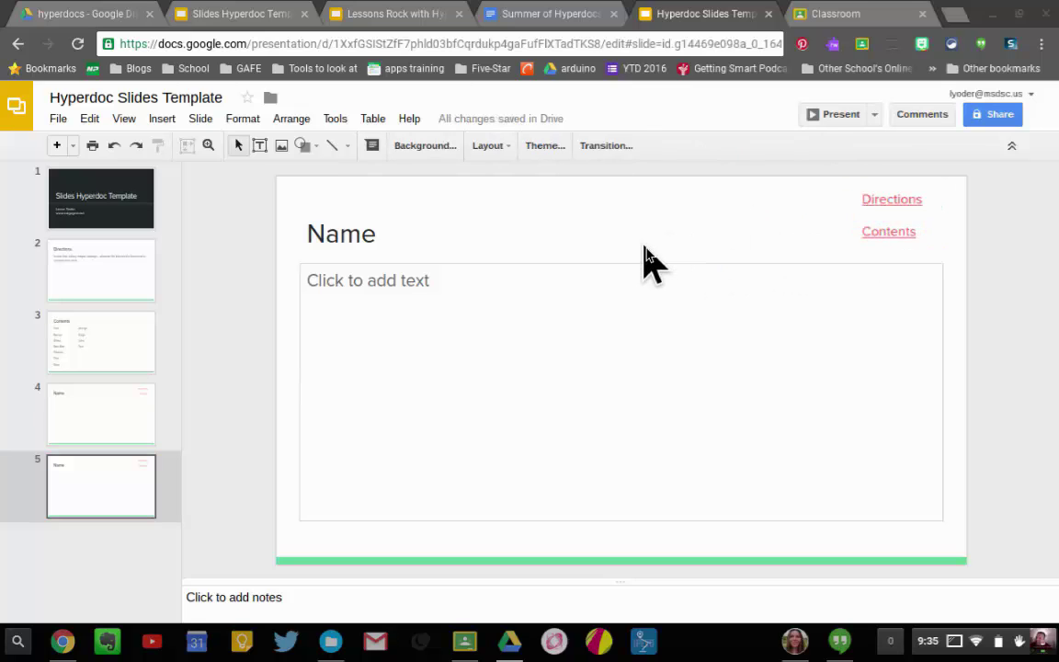
- Replace the "Name" title on slide 5 with the first student name from the Contents list
click(369, 234)
double_click(369, 234)
text(Fred)
- Duplicate slide 5 and retitle the copy with the second student name in the Contents list, widening the title box to fit on one line
click(120, 501)
right_click(115, 455)
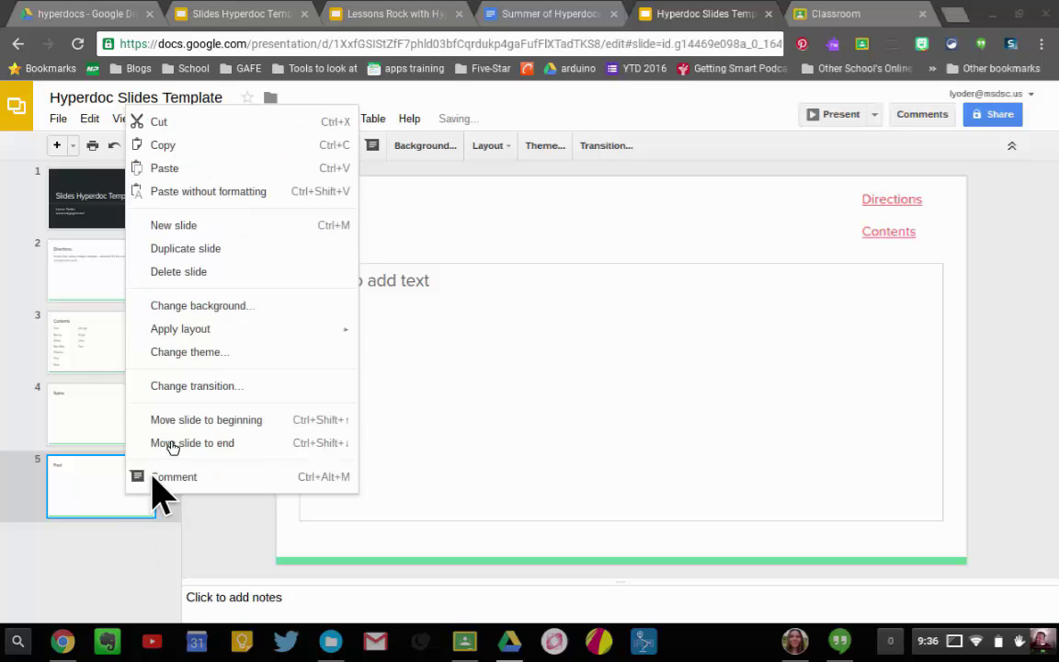
click(236, 258)
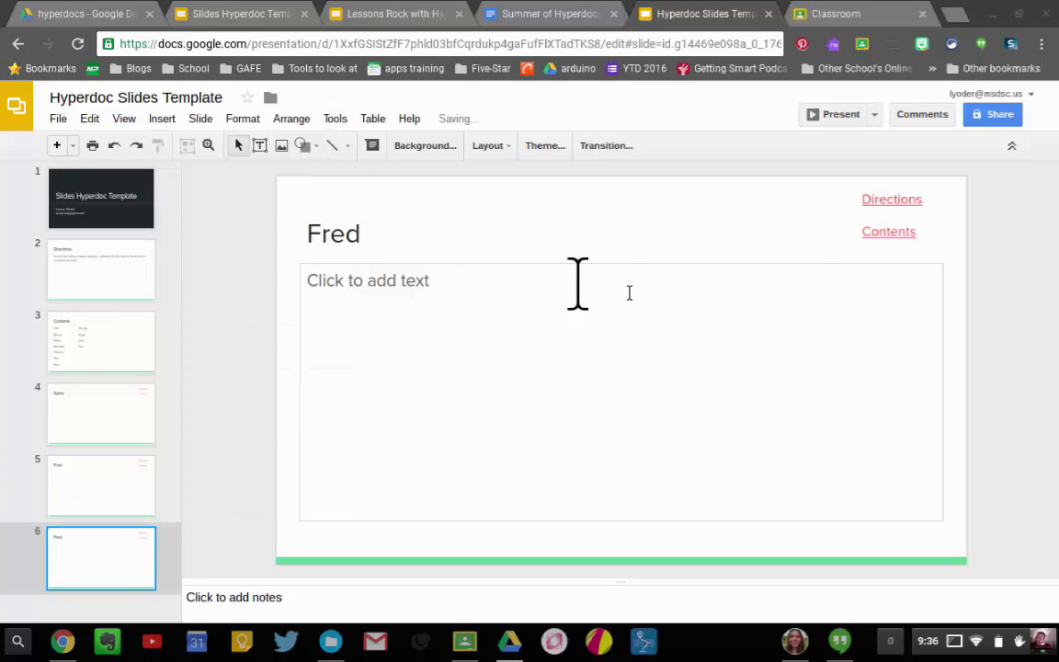
click(359, 236)
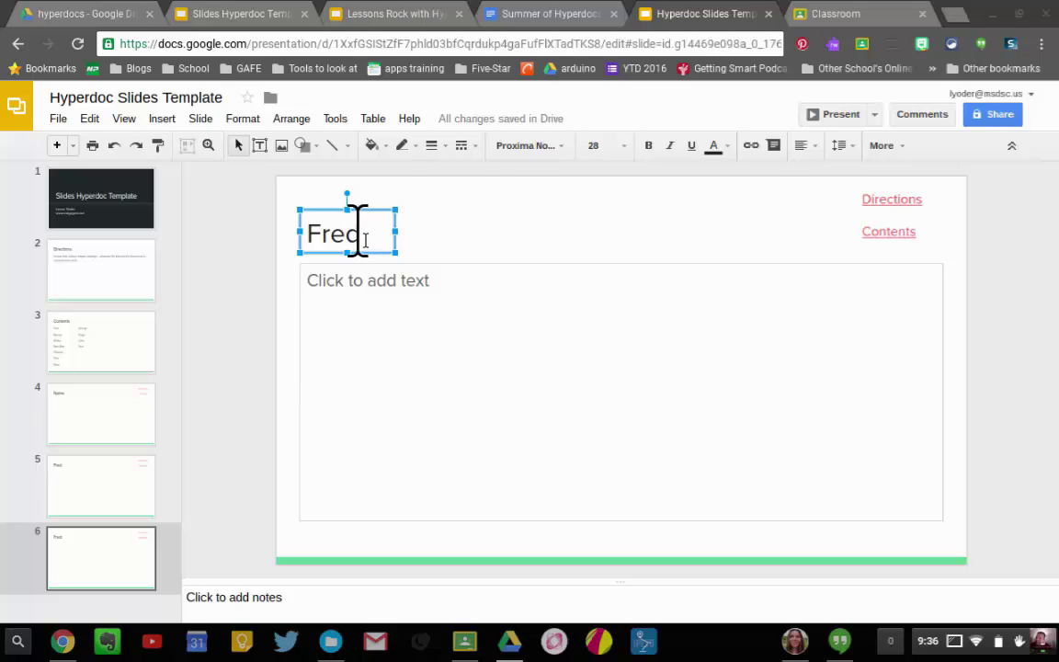
drag(357, 234, 306, 230)
text(Barney)
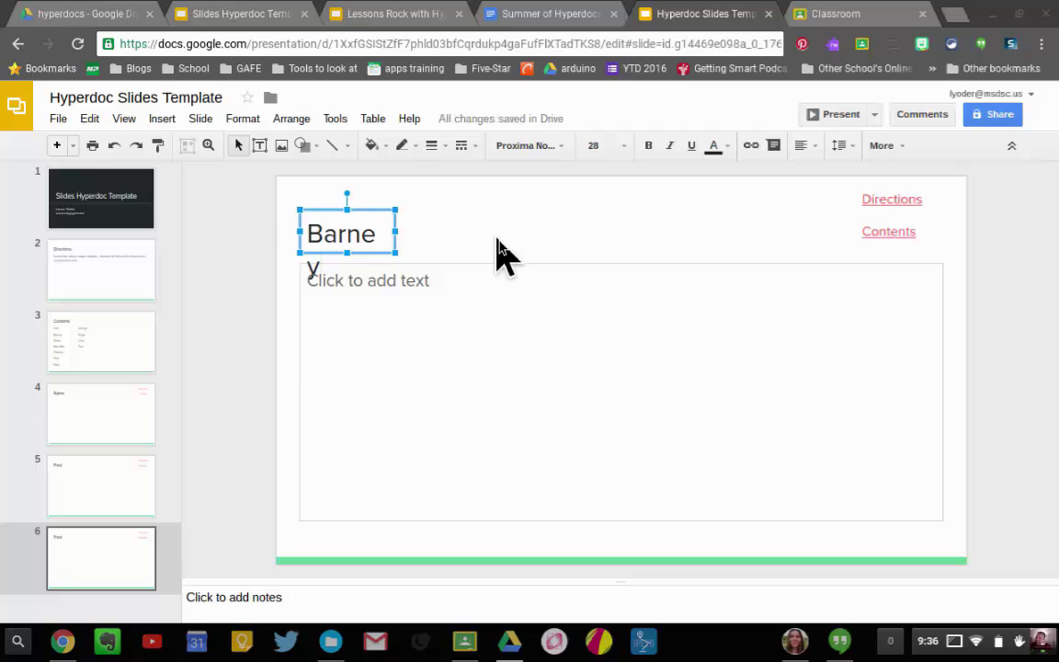
drag(393, 232, 426, 232)
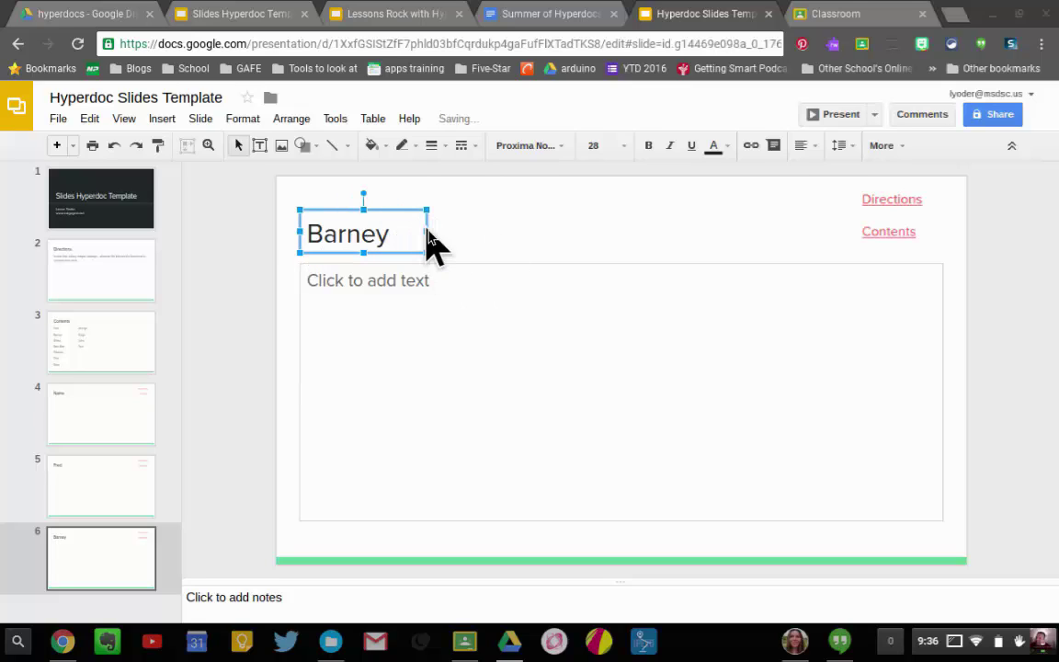
click(124, 499)
click(106, 557)
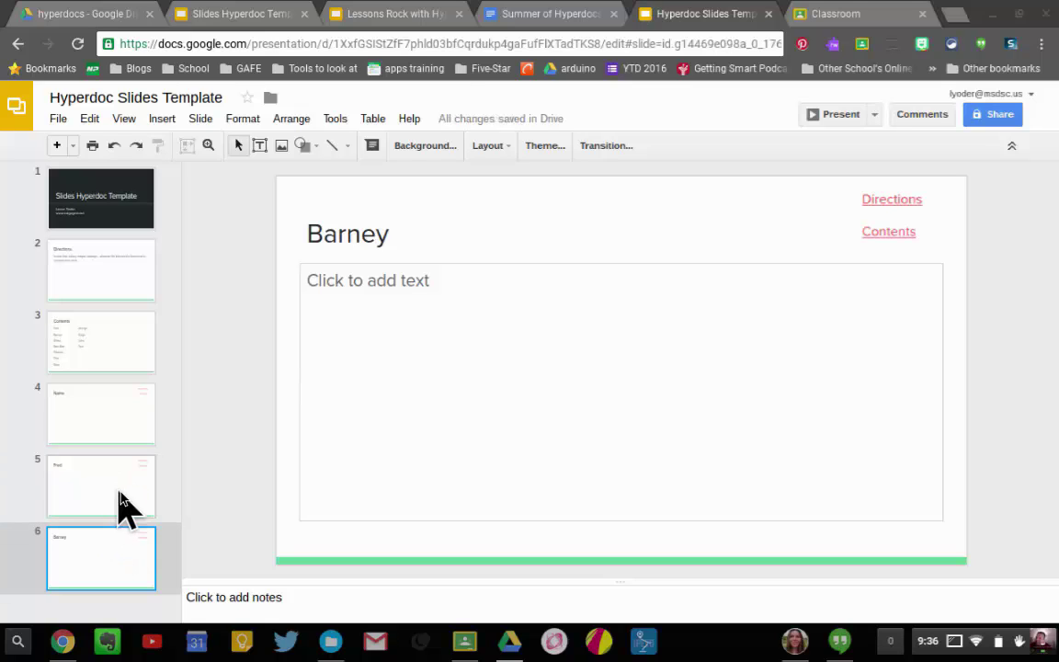
click(123, 501)
click(124, 564)
right_click(120, 550)
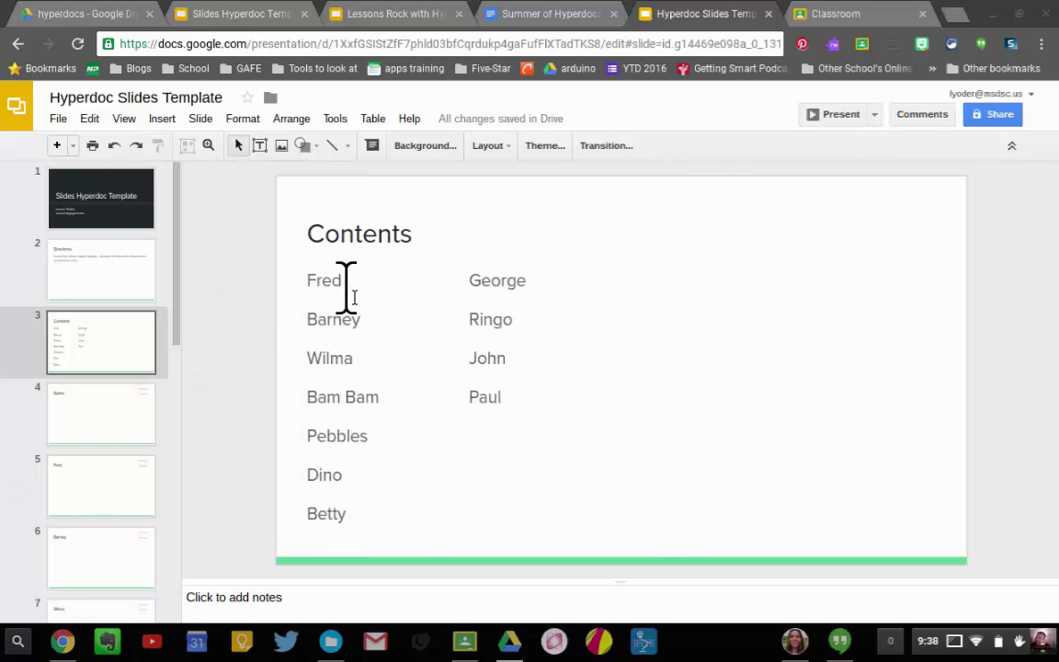
- Link the first student name in the Contents list on slide 3 to that student's page, slide 5
drag(350, 287, 308, 278)
key(ctrl+k)
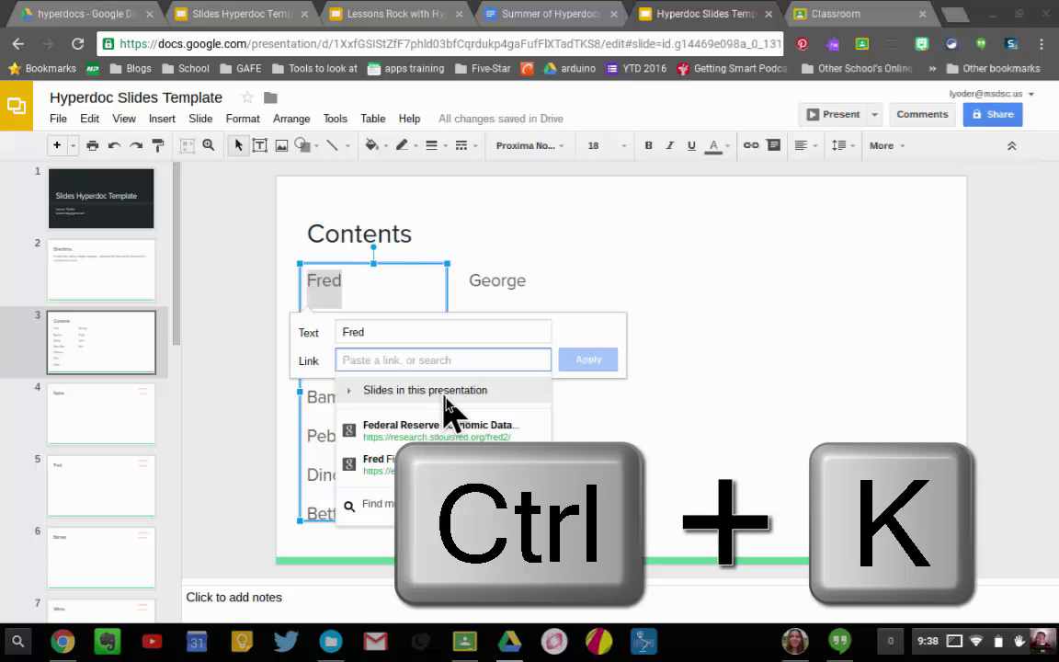
click(445, 397)
scroll(466, 469, down, 3)
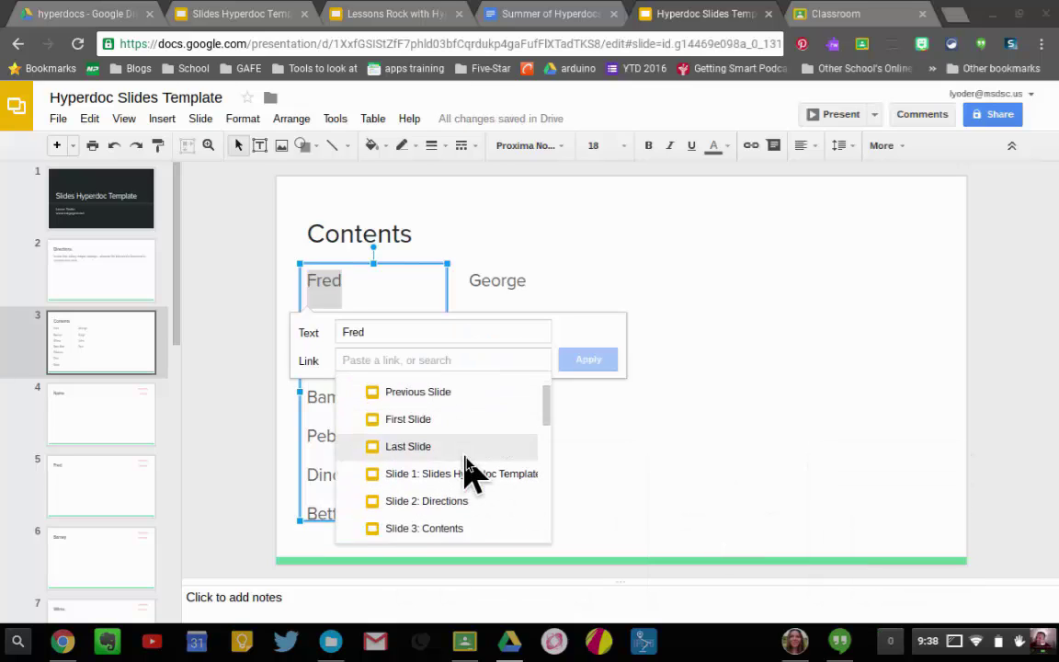
scroll(465, 487, down, 1)
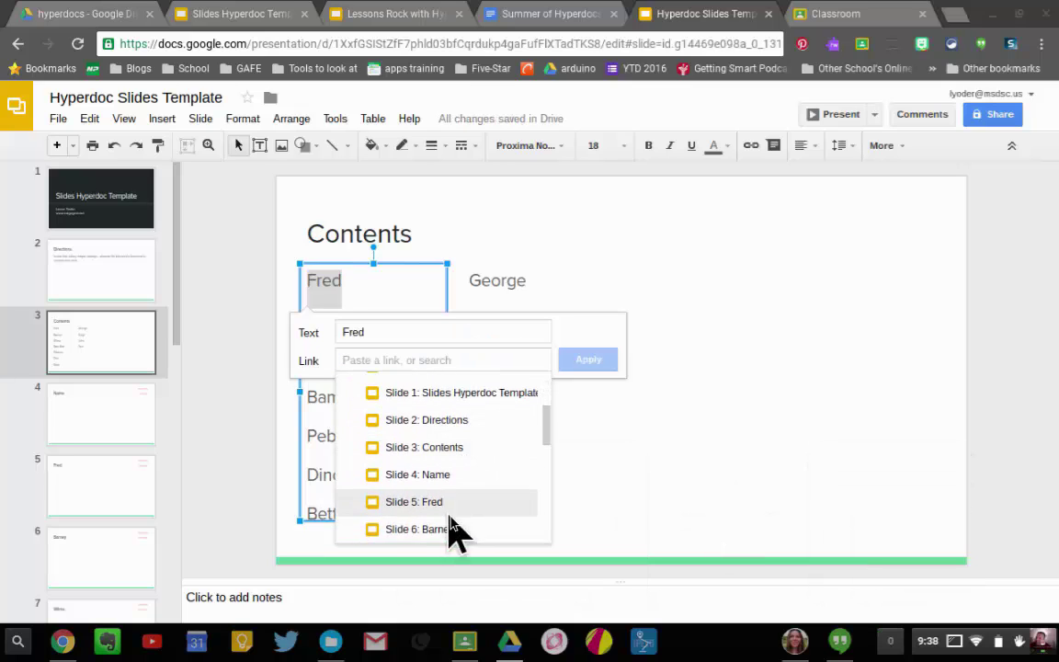
click(450, 506)
click(590, 358)
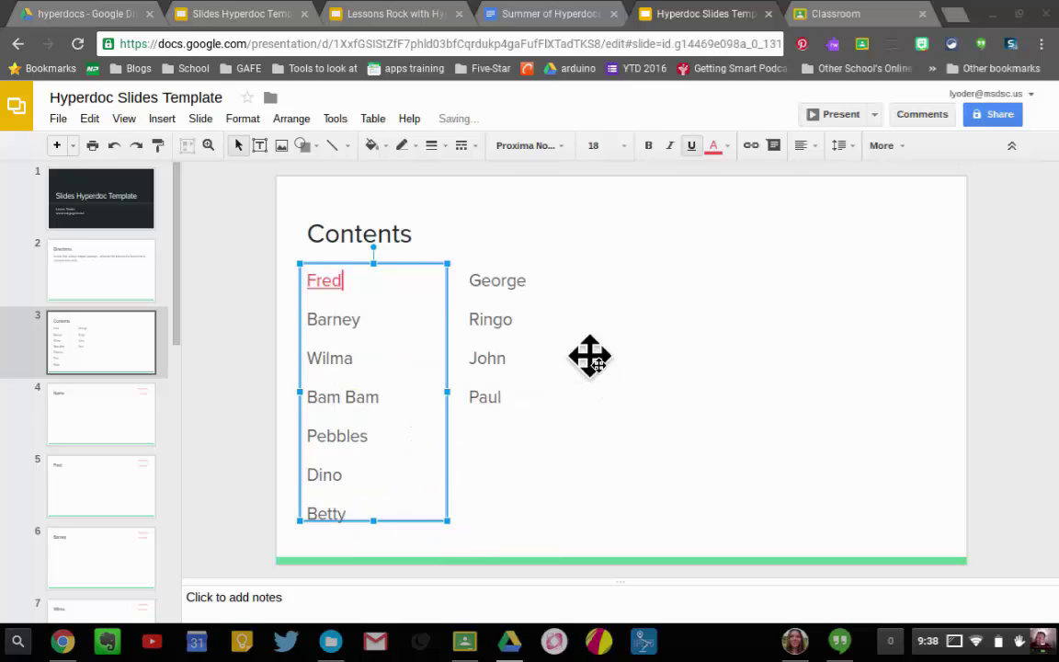
- Link the second student name in the Contents list to the matching student page, slide 6
drag(368, 341, 303, 324)
key(ctrl+k)
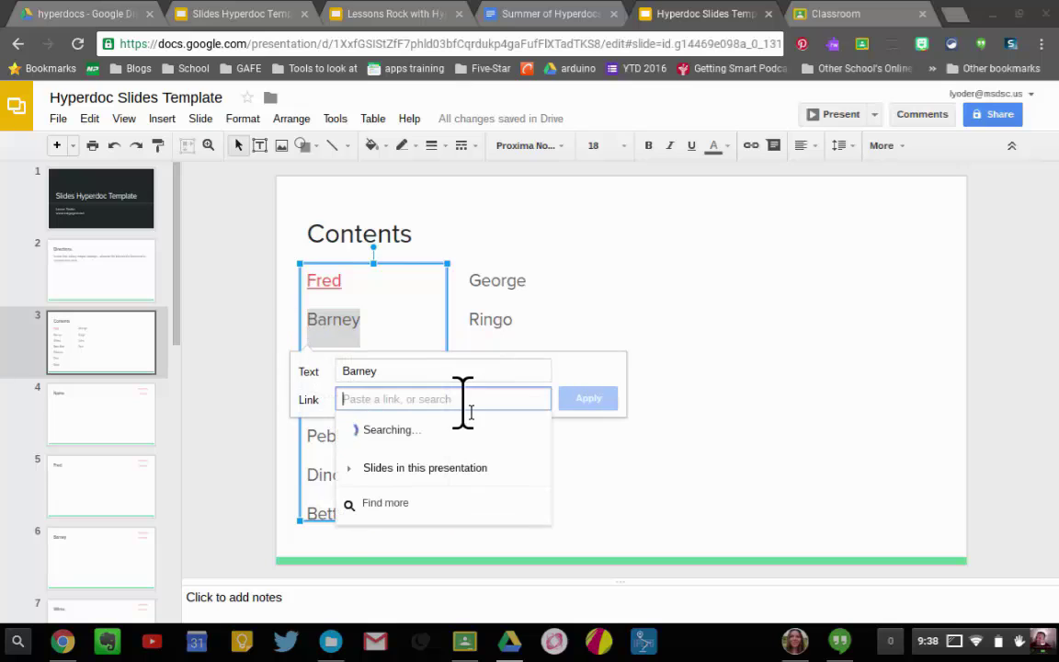
click(425, 429)
scroll(451, 482, down, 4)
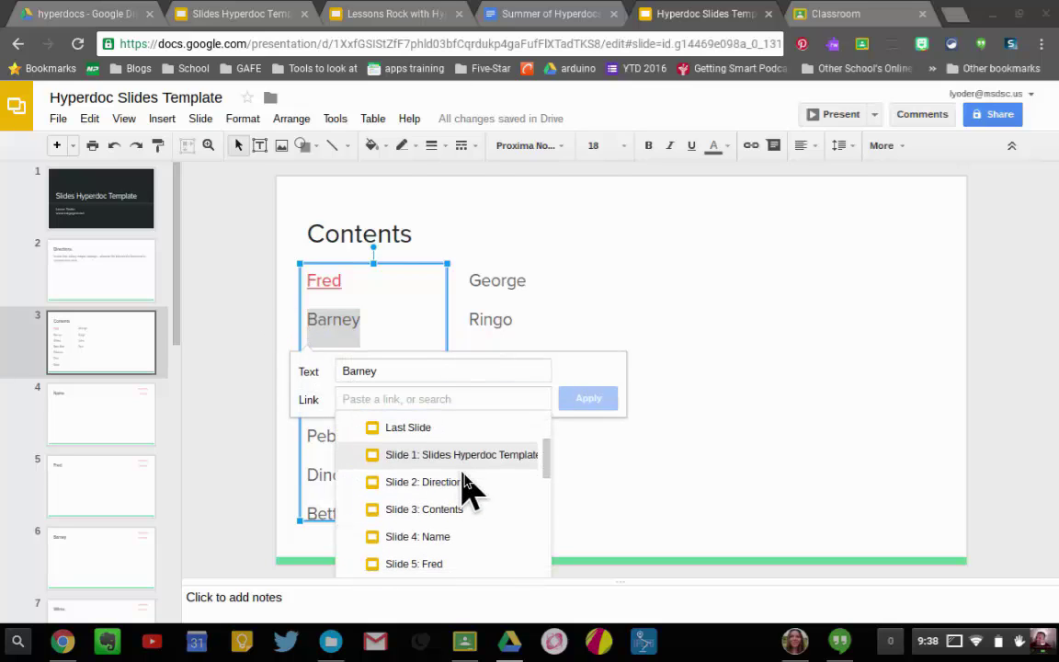
click(445, 538)
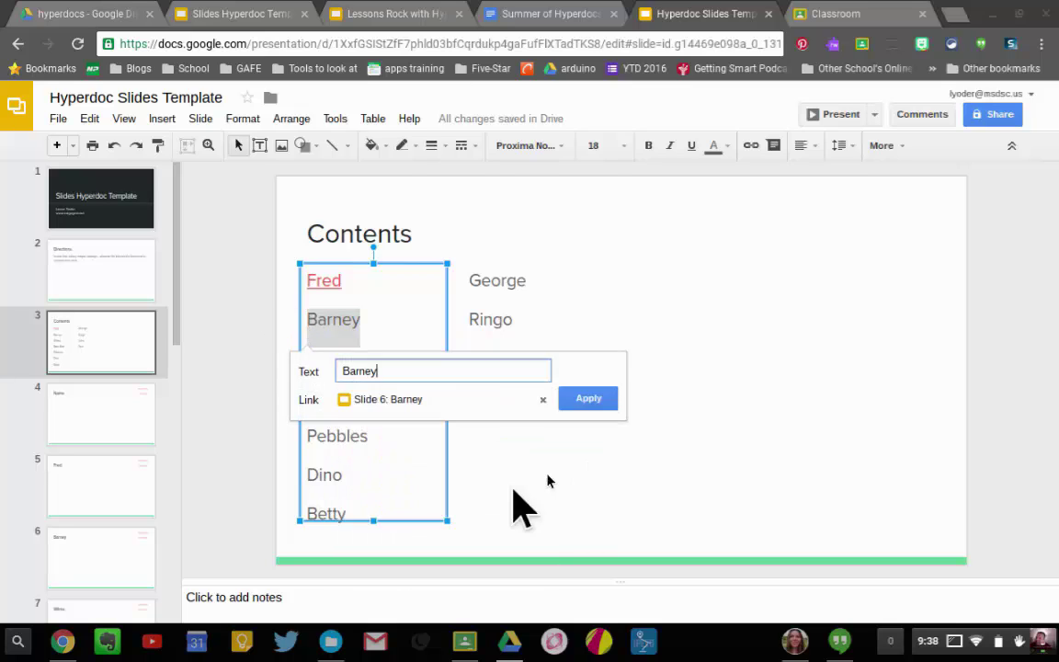
click(589, 402)
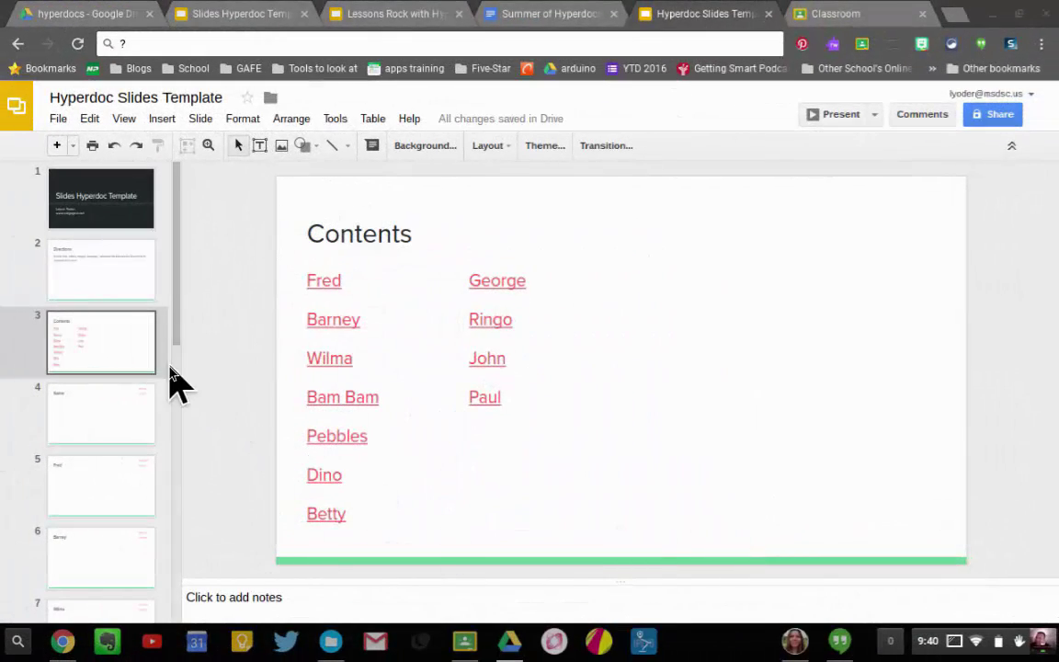
- Present the deck from slide 1, advance to the Contents slide and follow the first student link in its second column
click(142, 366)
click(130, 293)
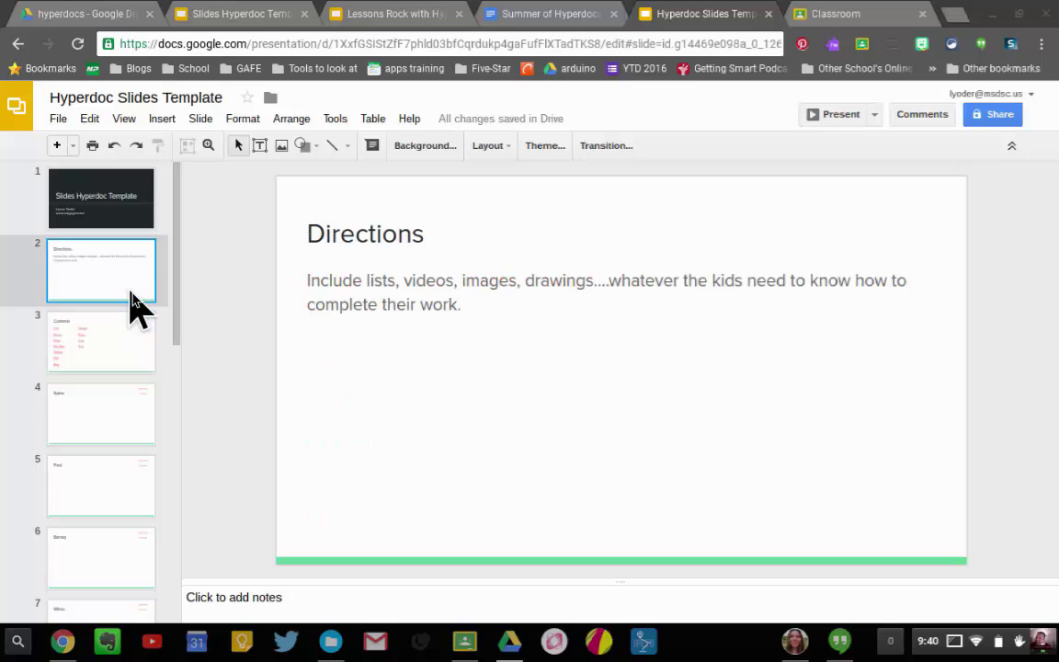
click(117, 190)
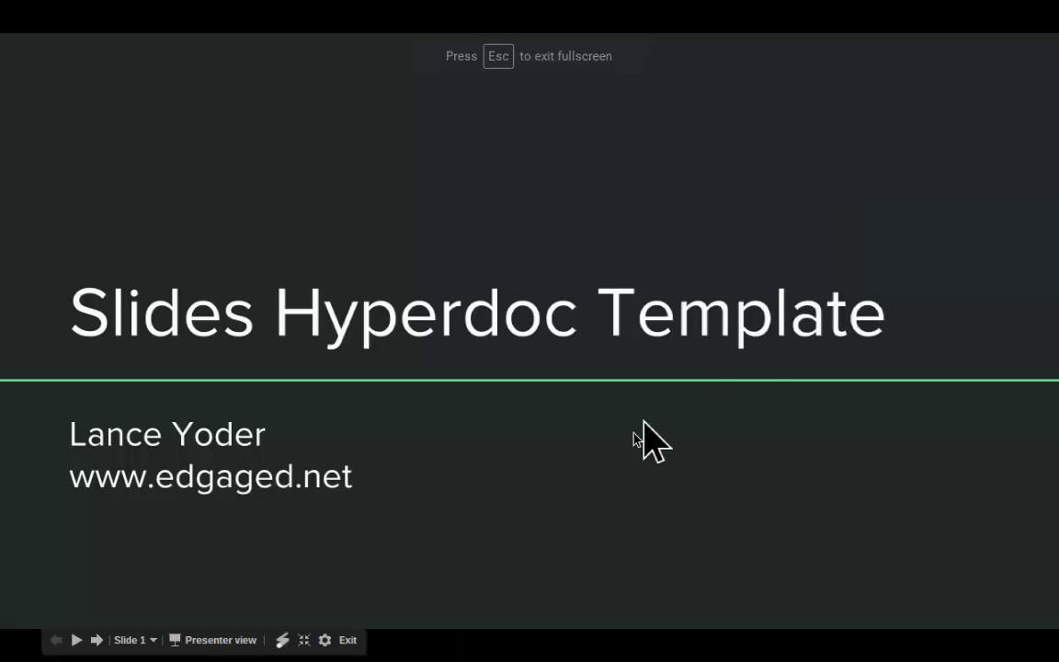
click(577, 424)
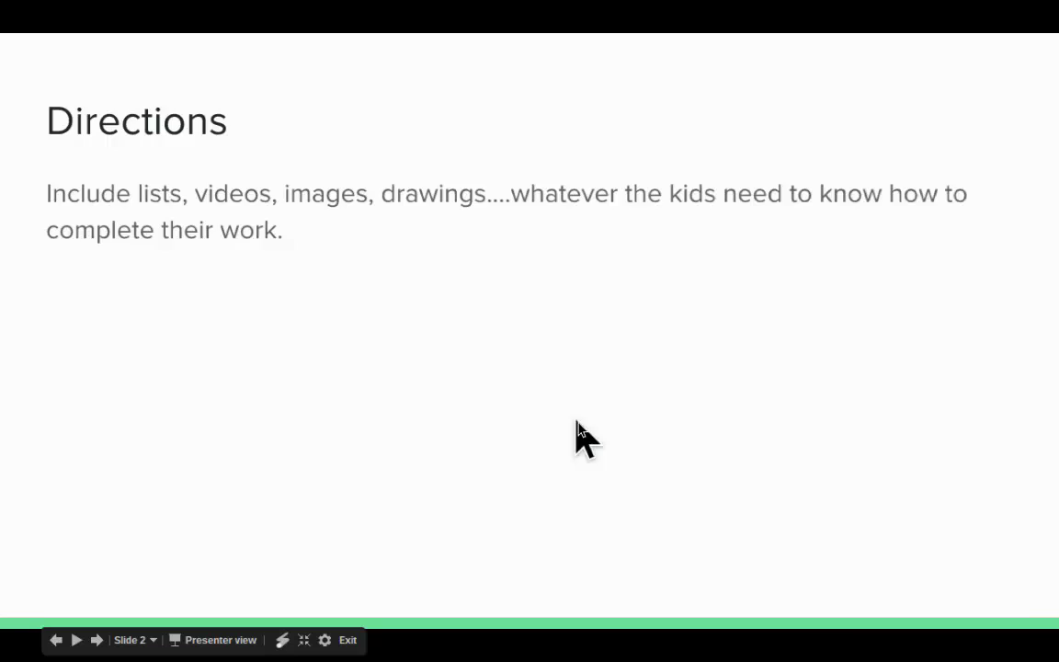
click(576, 424)
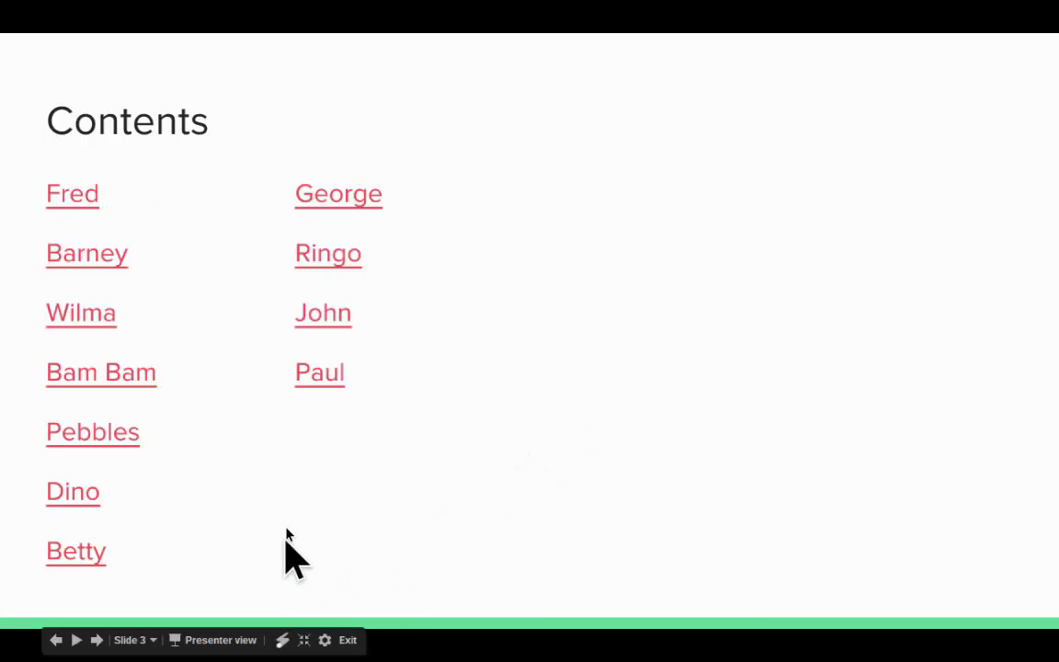
click(344, 201)
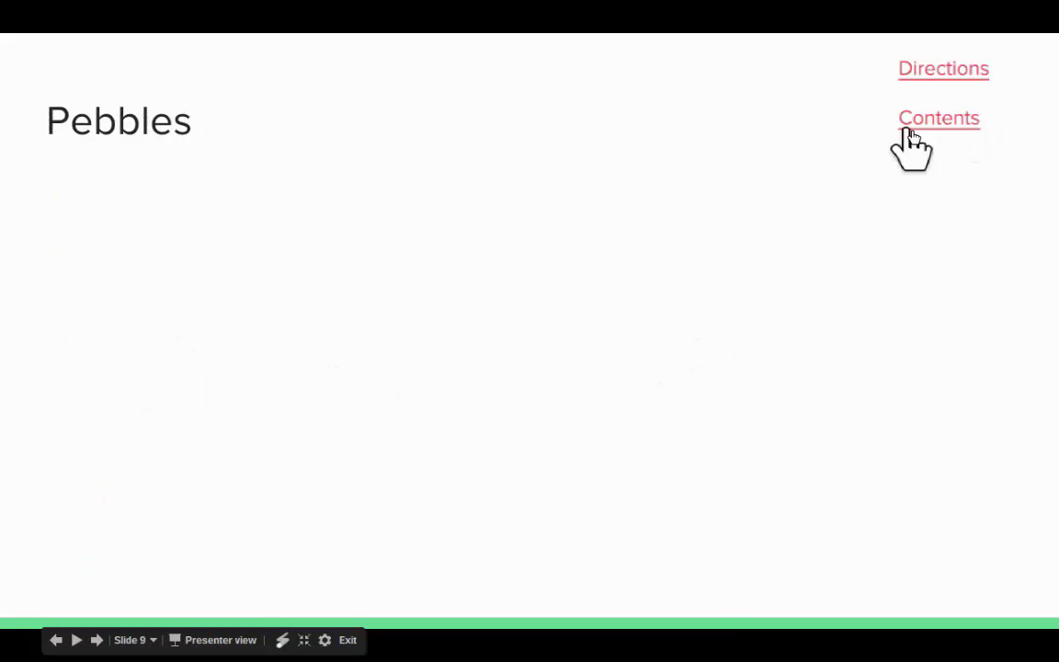
- Test the Contents links to the last and second student pages in the first column, check the Directions link, and exit the presentation
click(913, 133)
click(81, 547)
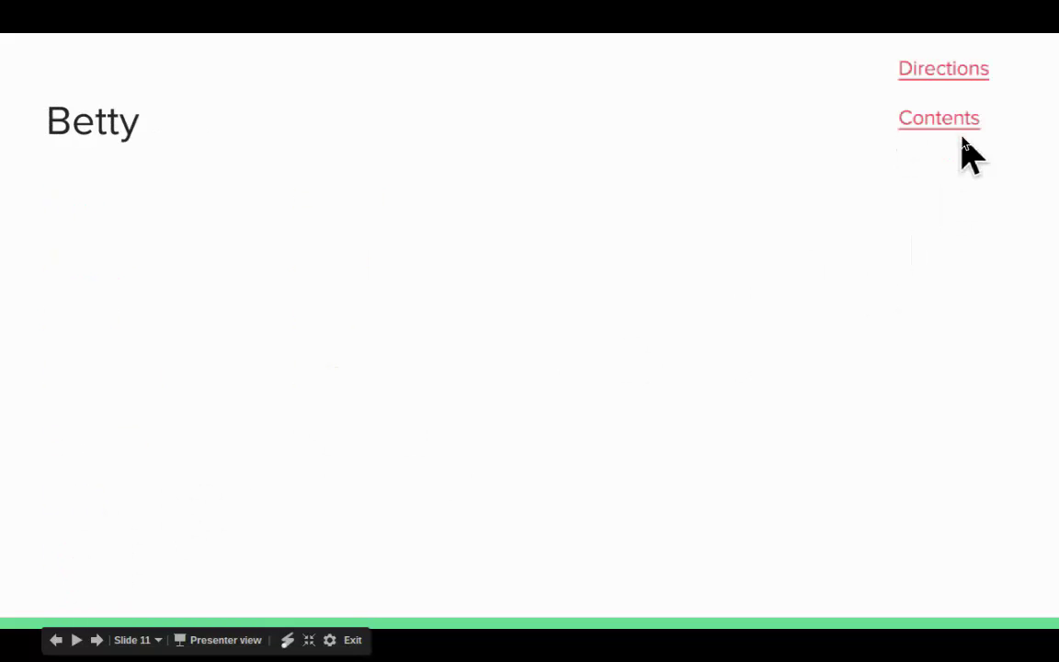
click(936, 124)
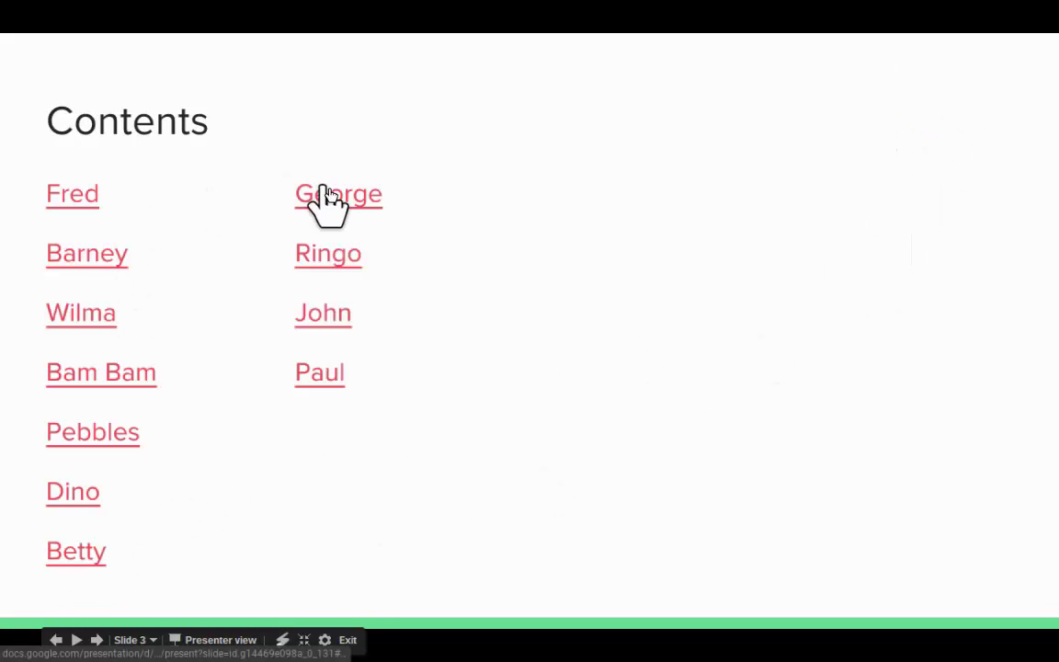
click(110, 253)
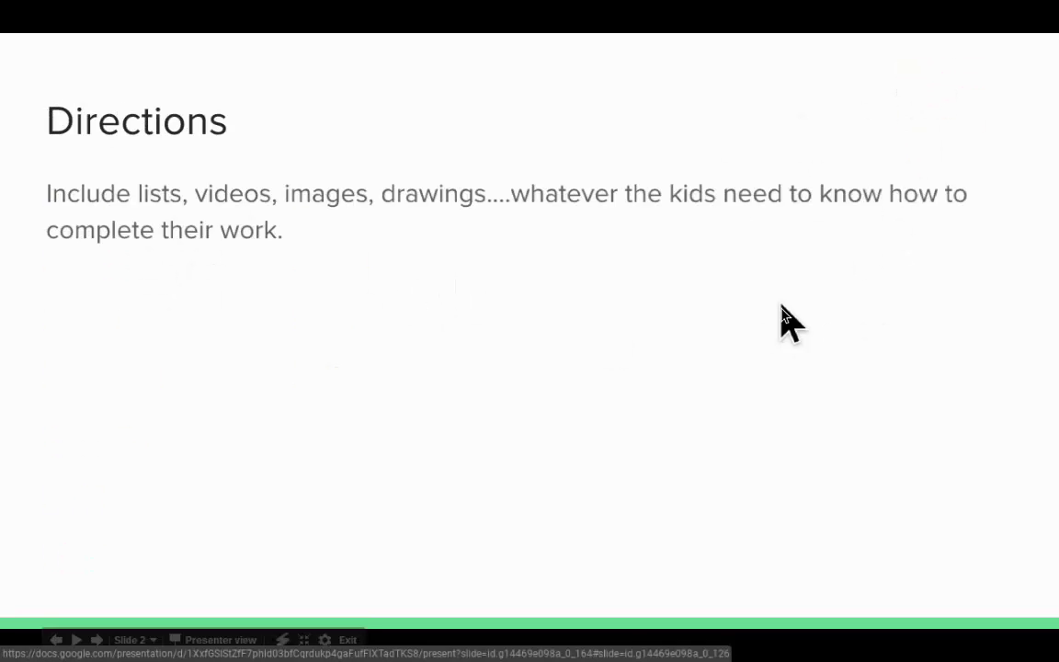
key(Right)
key(Escape)
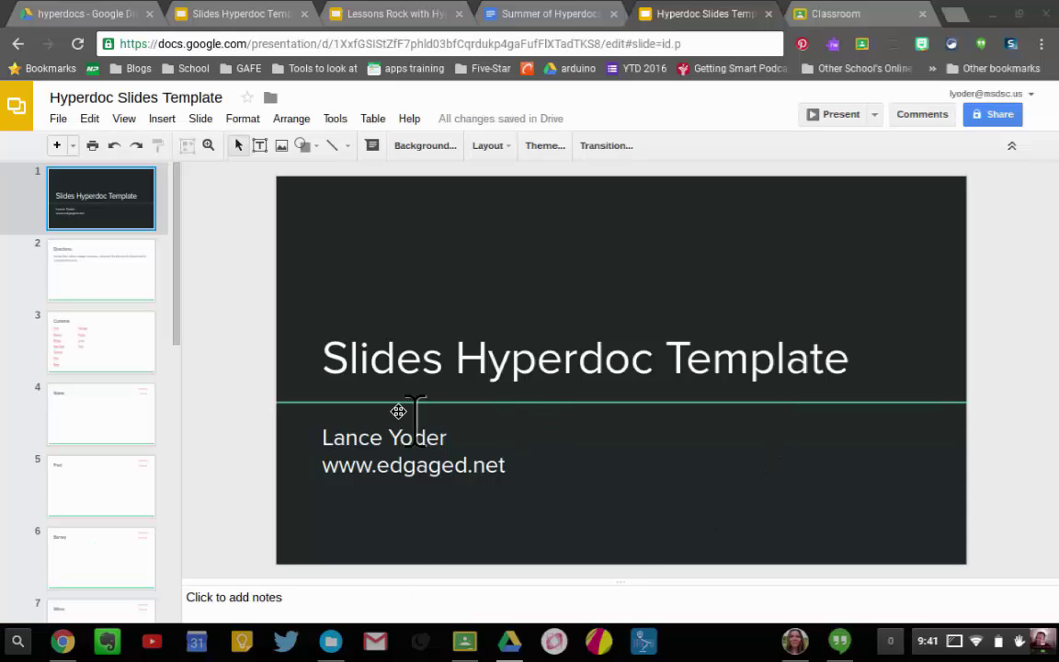
- Review the title, Directions, Contents and blank Name template slides in the editor, returning to the Directions slide
click(142, 284)
click(139, 220)
click(123, 321)
click(117, 405)
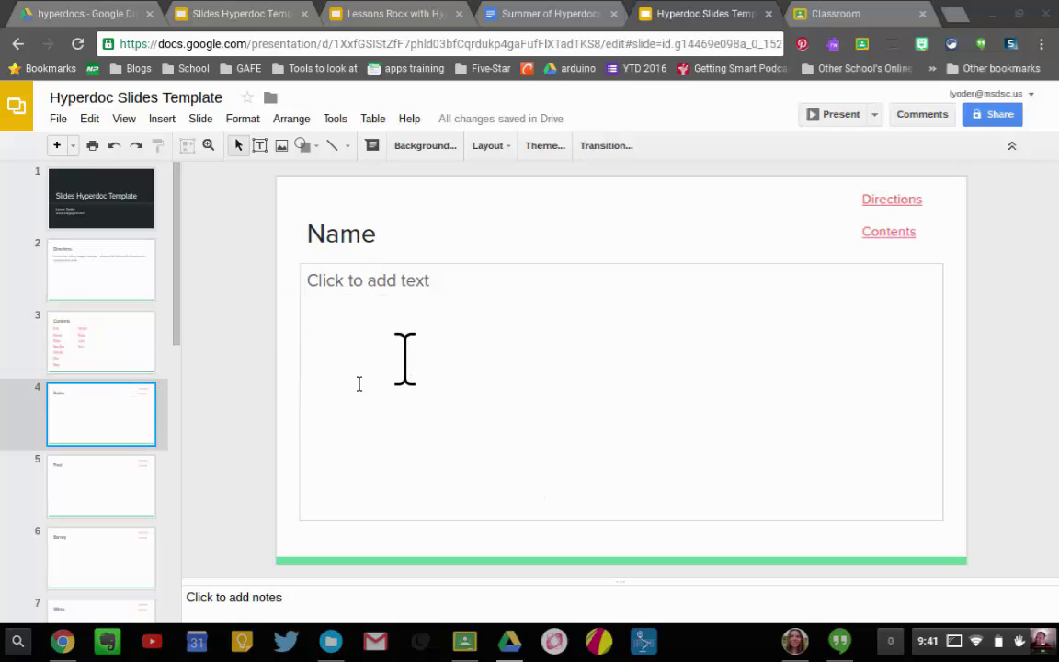
click(125, 287)
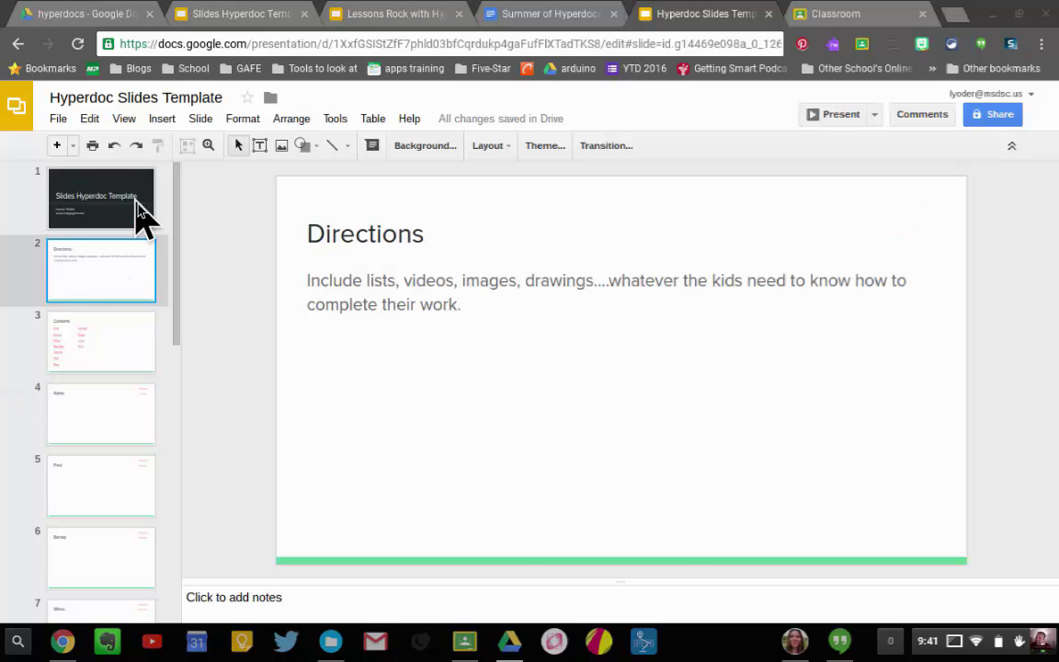